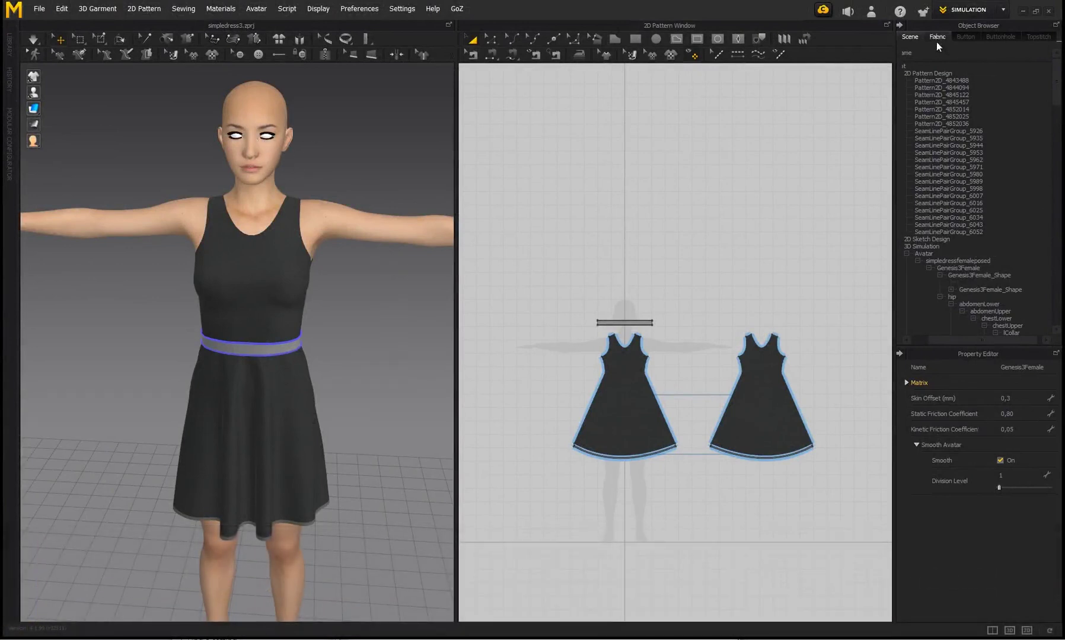
Select the Genesis3Female avatar and show it in mesh display, close up on the head and upper body.
left_click(931, 253)
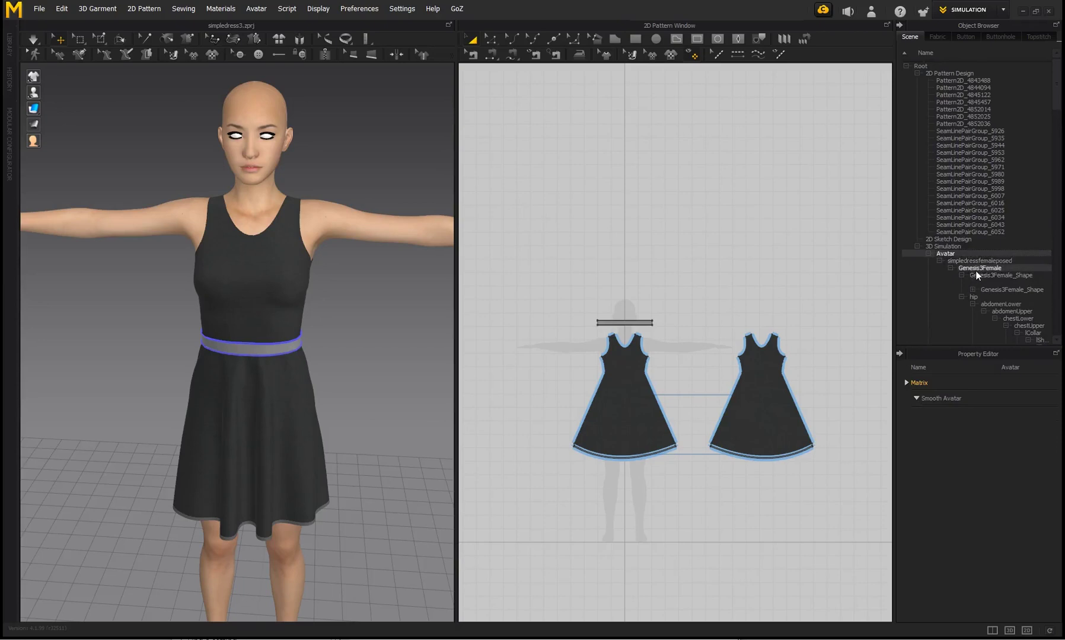
left_click(981, 268)
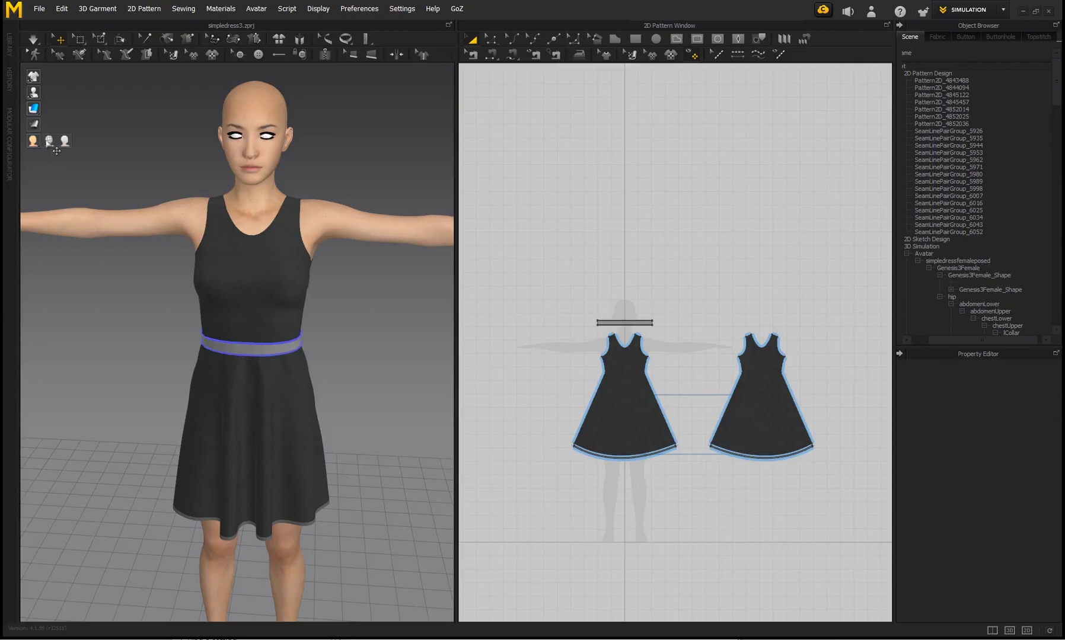
left_click(50, 141)
scroll(206, 325, "up", 10)
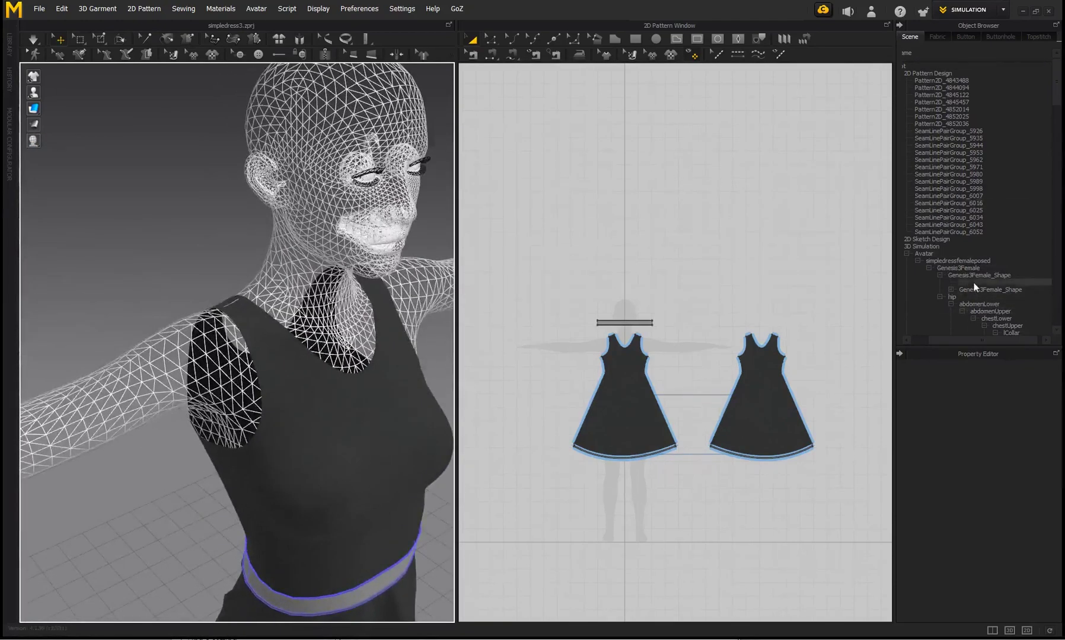
Smooth the Genesis3Female avatar and inspect its mesh around the neck, shoulders and armholes.
left_click(970, 268)
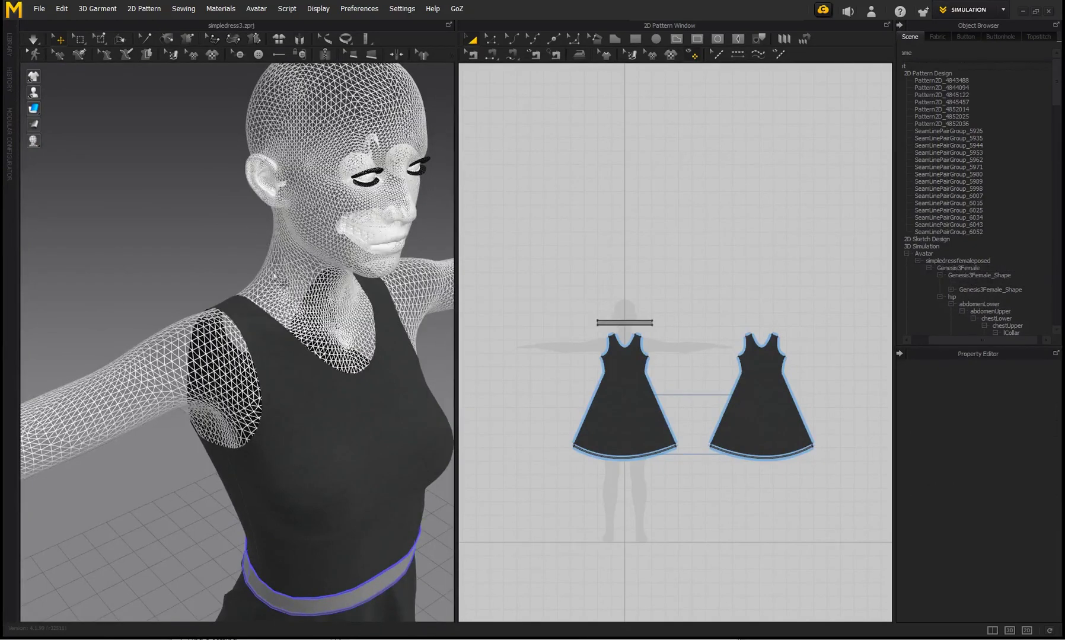
right_click_drag(268, 341, 189, 358)
scroll(291, 350, "down", 1)
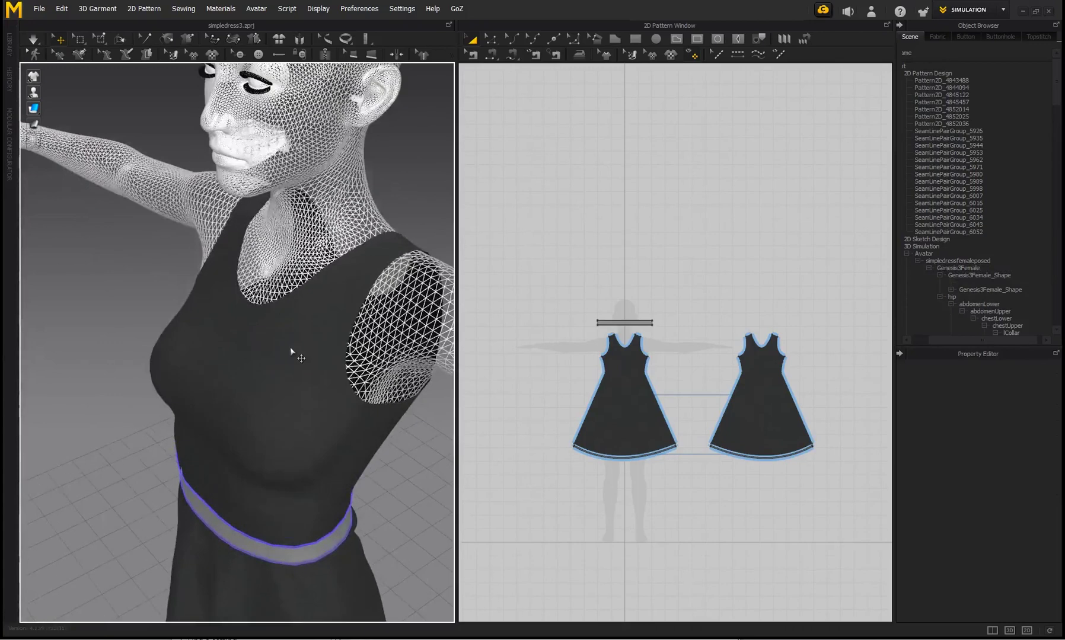
right_click_drag(290, 347, 249, 350)
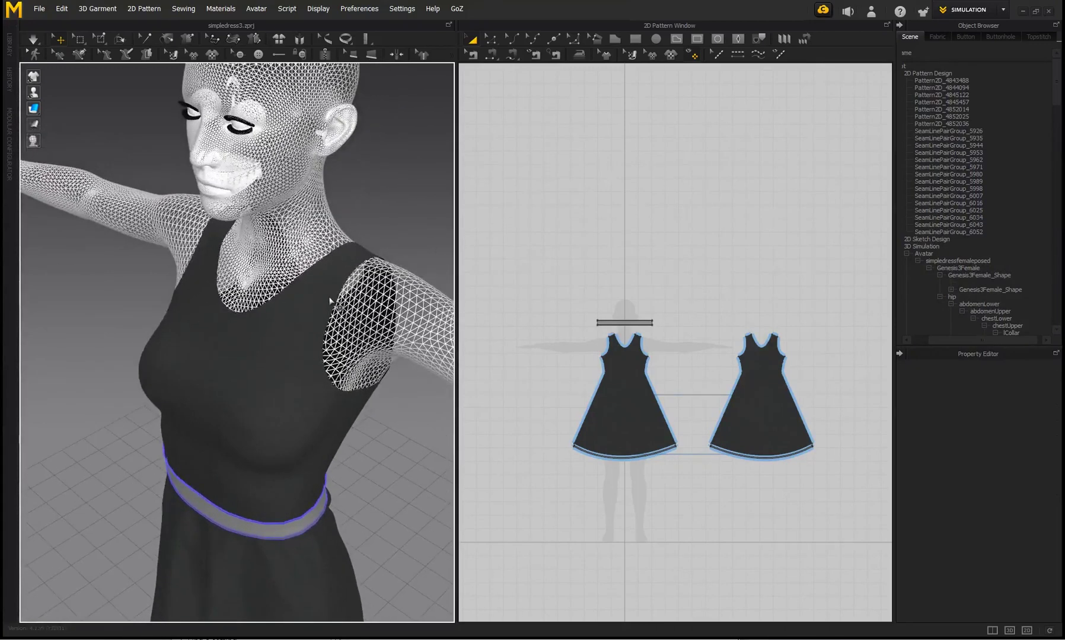
right_click_drag(231, 333, 356, 335)
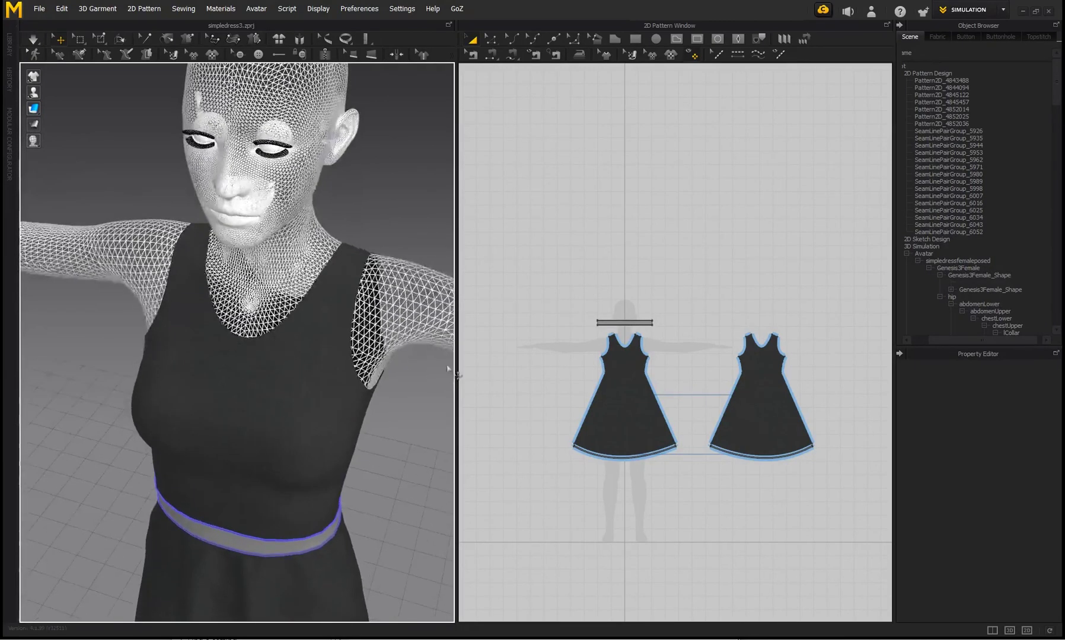
Select all dress pattern pieces to view their simulation properties, then deselect them.
left_click_drag(832, 495, 558, 297)
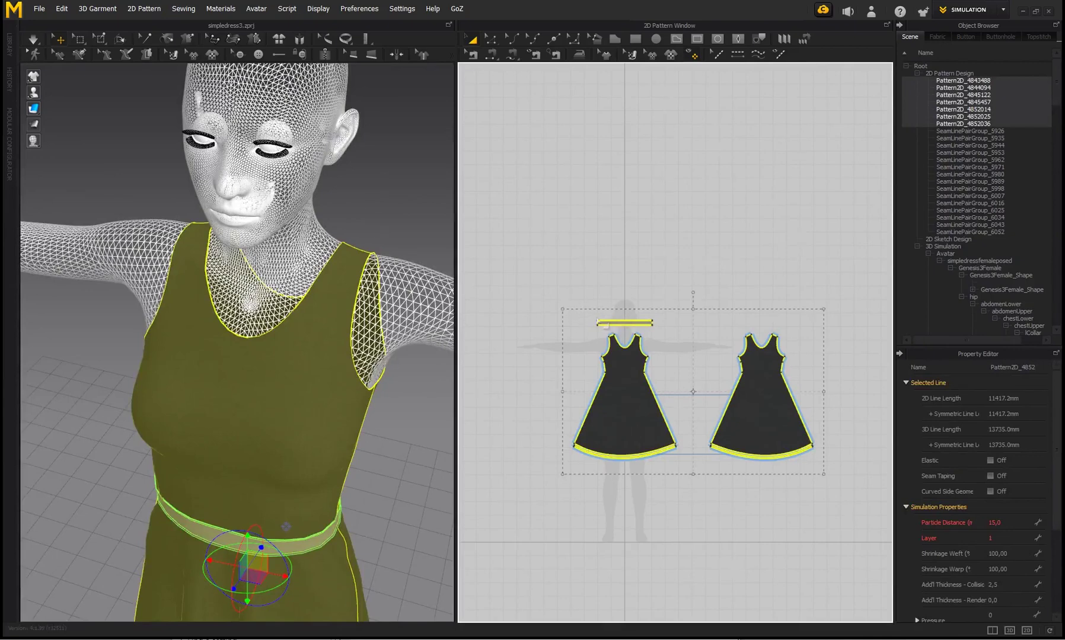
left_click(583, 265)
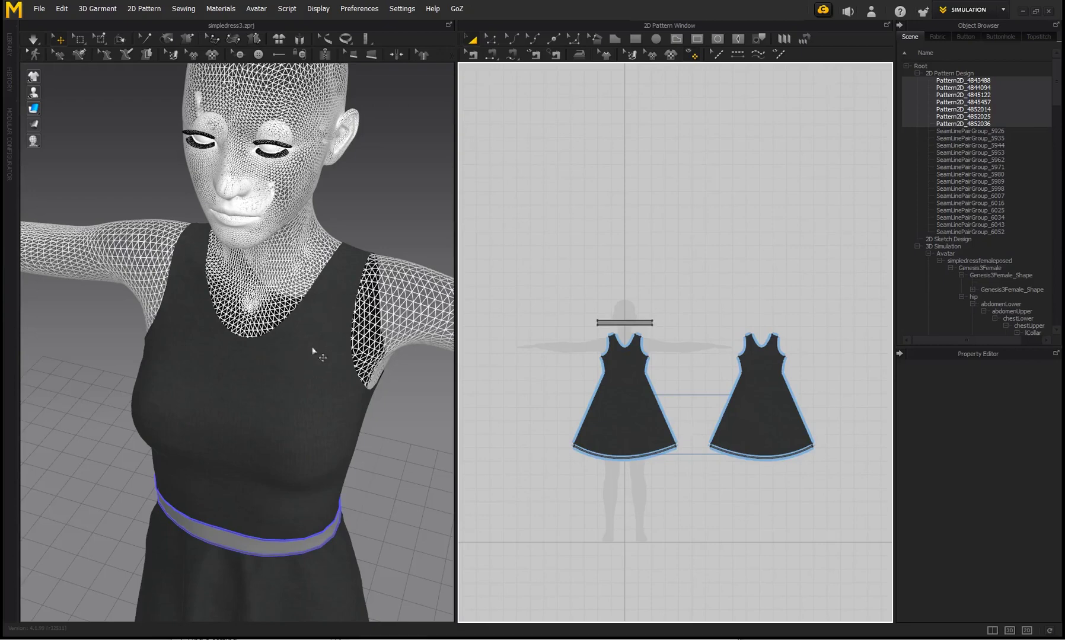
right_click_drag(387, 217, 350, 230)
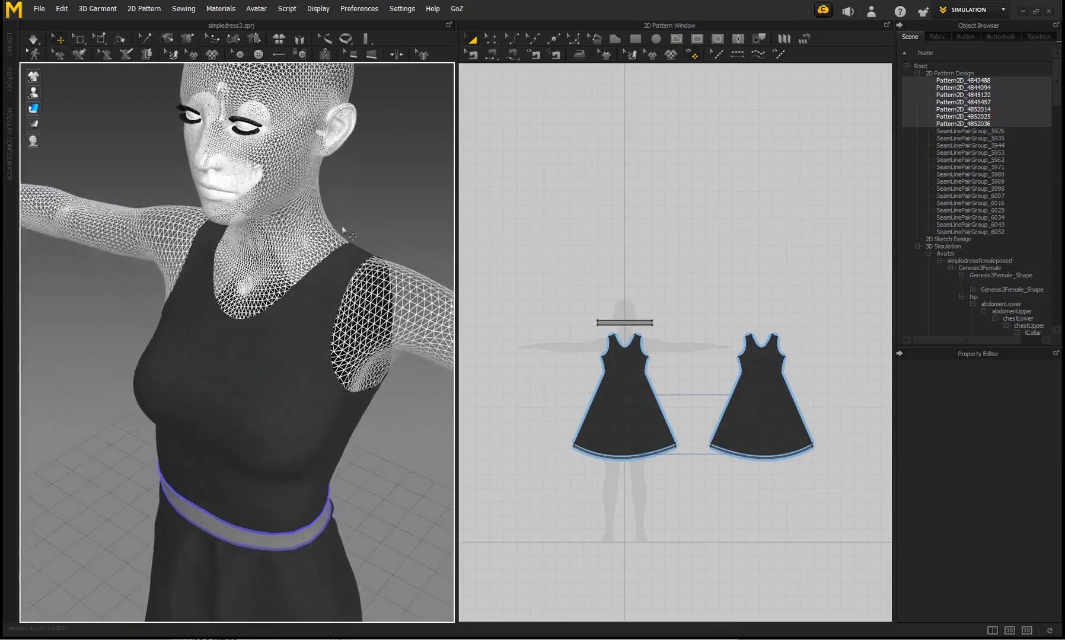
Examine the Genesis3Female avatar's Smooth and Division Level settings against its mesh around the armhole.
left_click(996, 268)
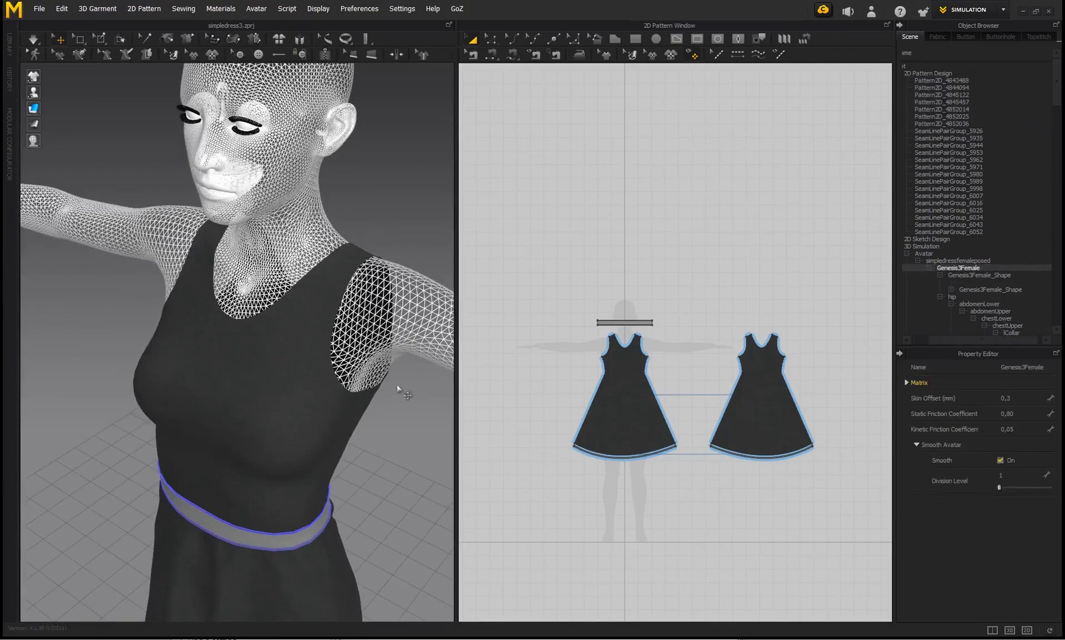
right_click_drag(304, 392, 229, 279)
right_click_drag(348, 307, 257, 307)
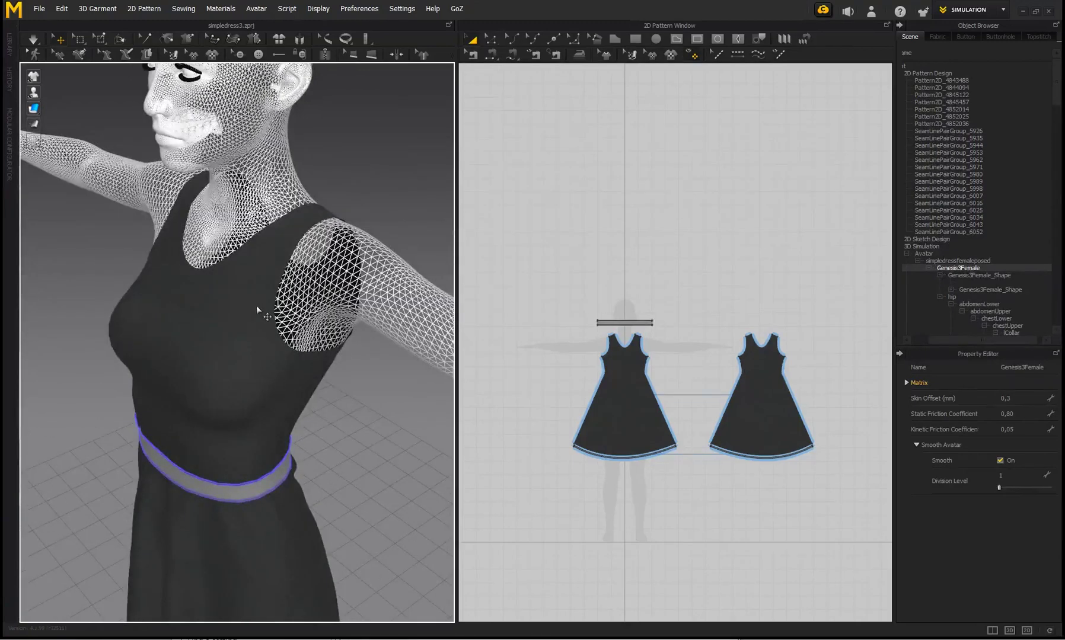
right_click_drag(231, 282, 251, 289)
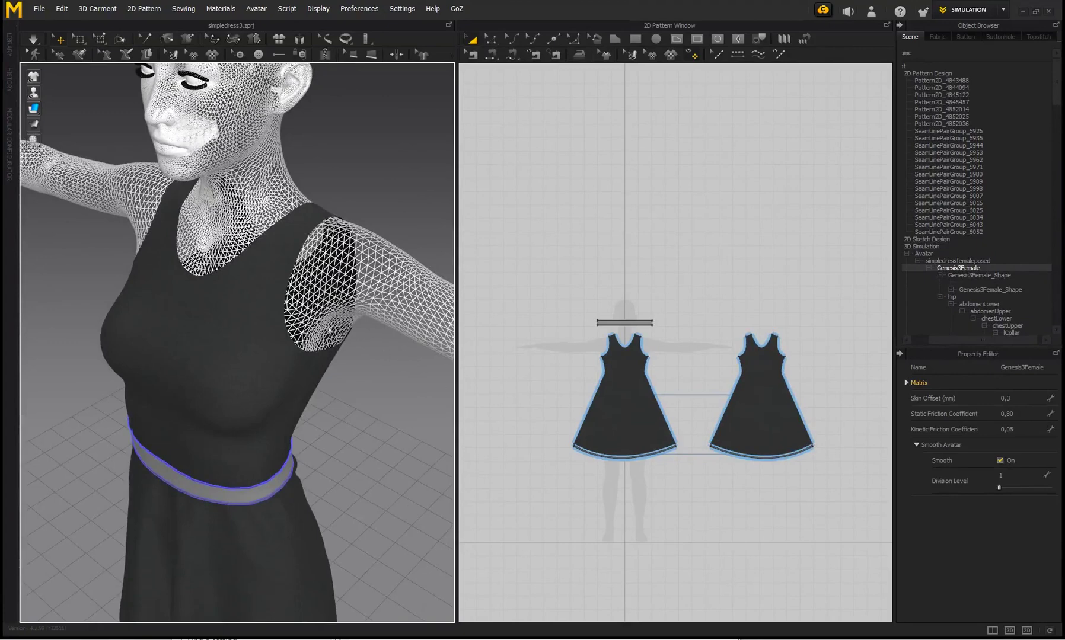
middle_click_drag(328, 330, 341, 332)
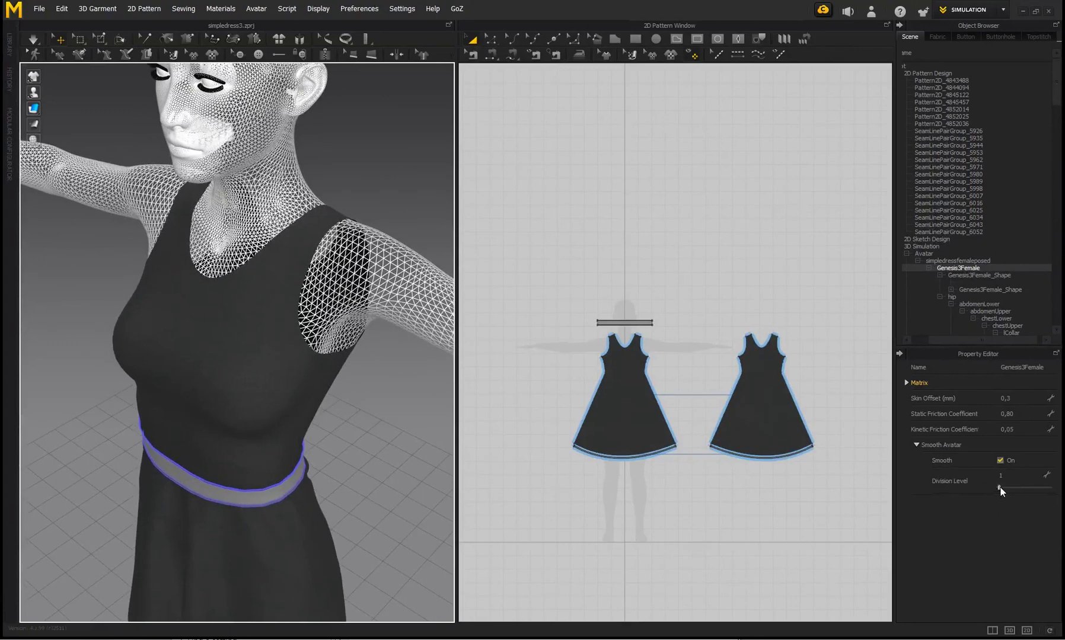
left_click_drag(1000, 487, 1007, 489)
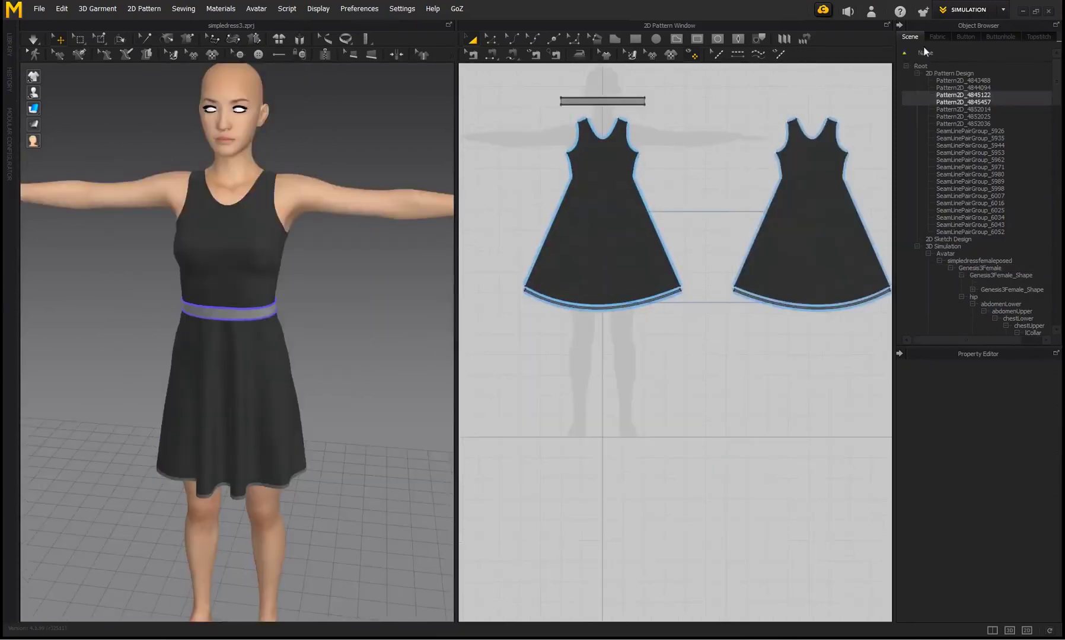
Switch the workspace from Simulation to UV Editor and bring all dress pattern UVs into view.
left_click(1001, 10)
left_click(1002, 10)
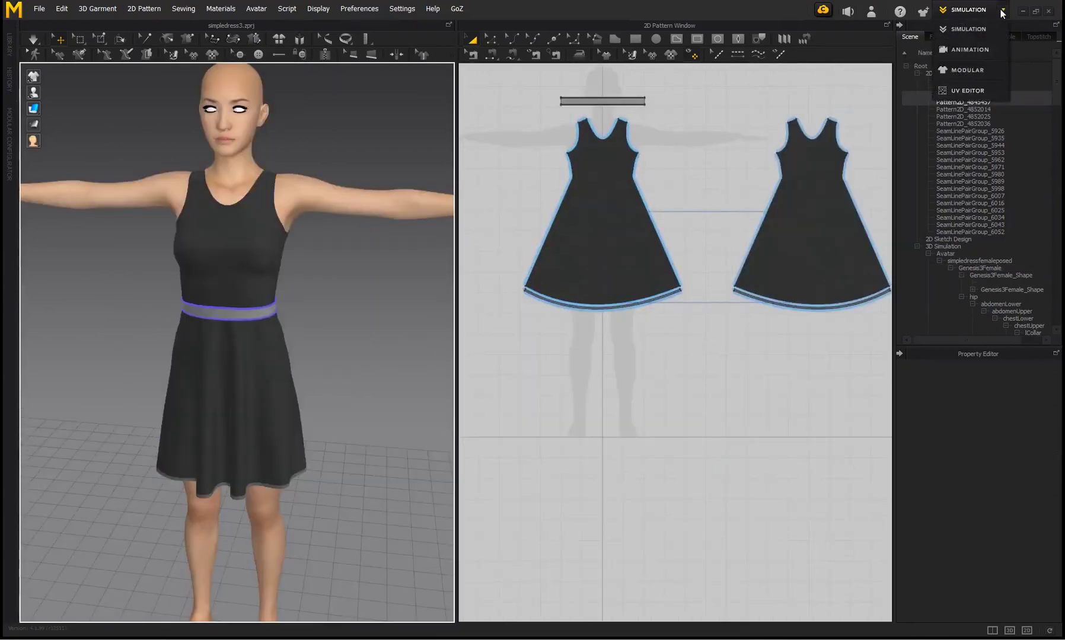
left_click(972, 91)
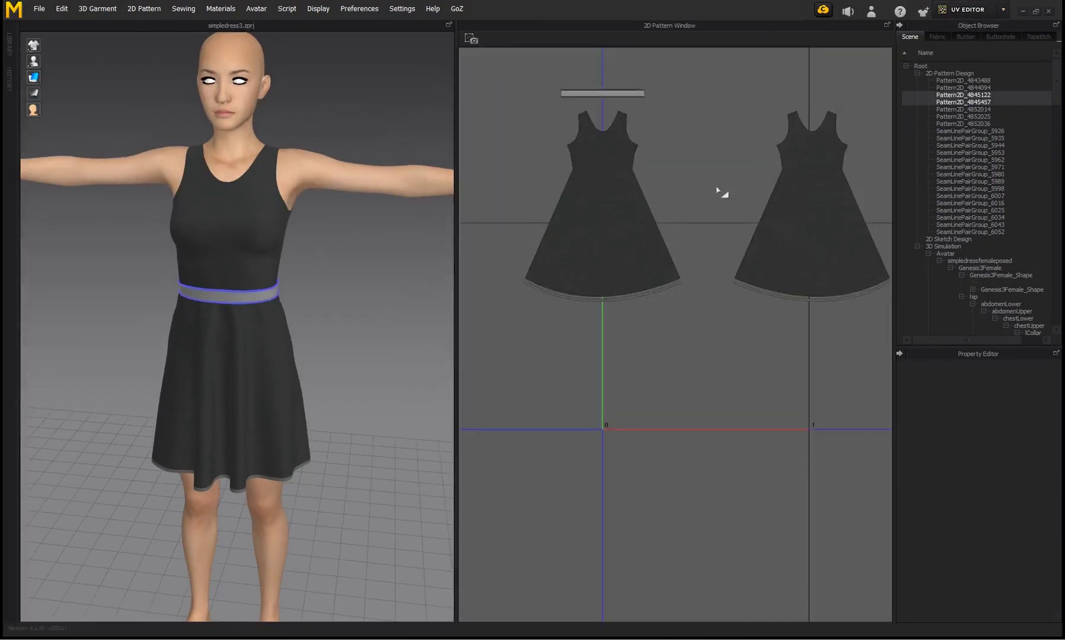
scroll(682, 237, "up", 3)
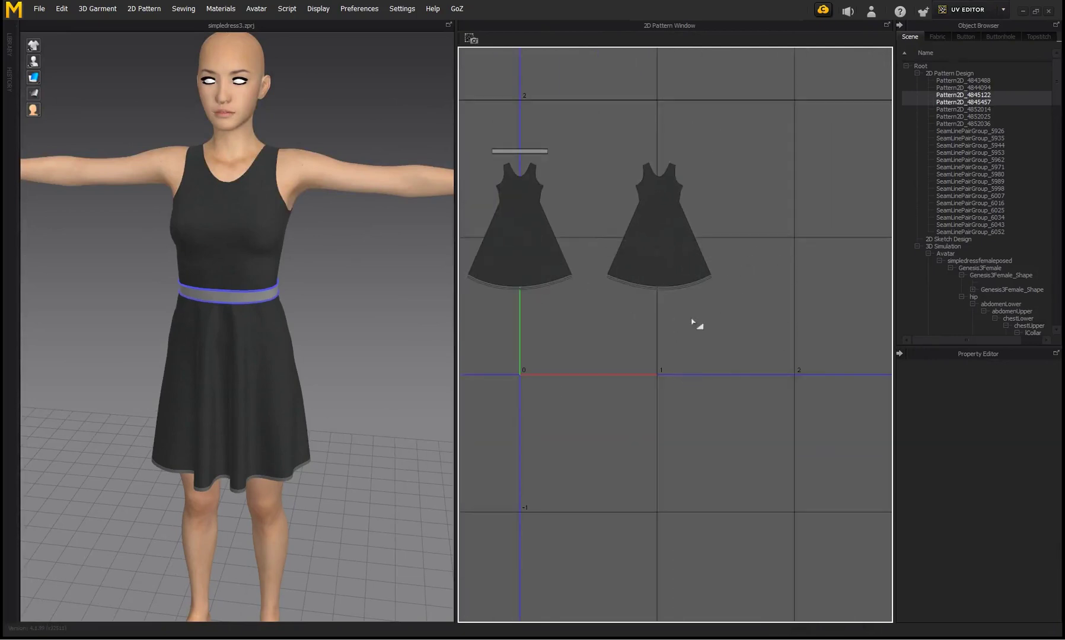
middle_click_drag(616, 336, 640, 340)
middle_click_drag(596, 310, 640, 320)
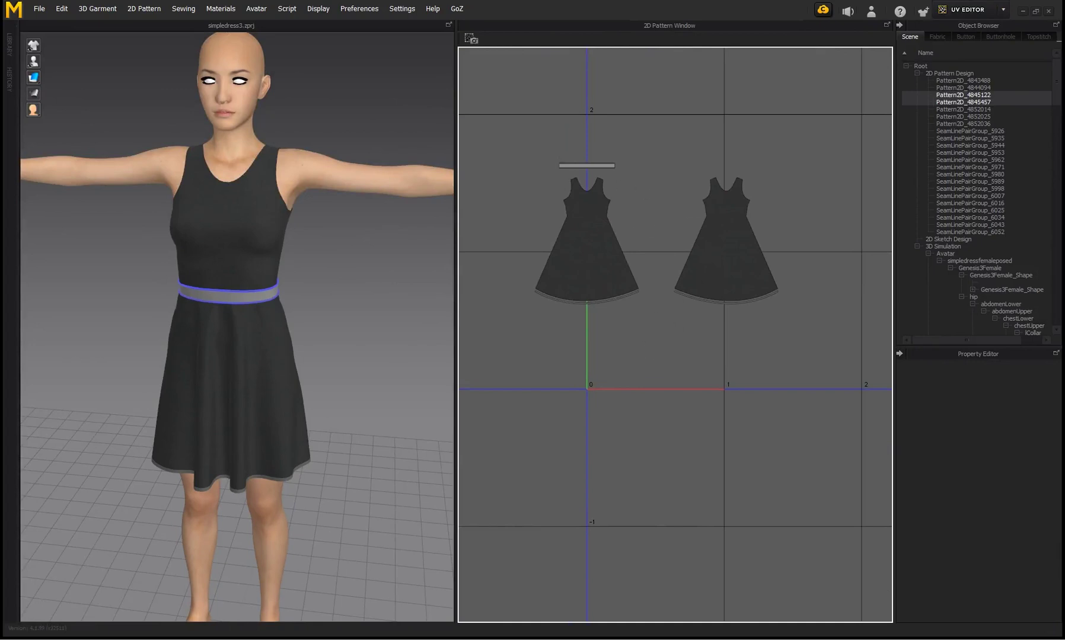
Compare the 2D pattern layout in the Simulation workspace with the UV layout, ending in the UV Editor.
left_click(1001, 9)
left_click(956, 31)
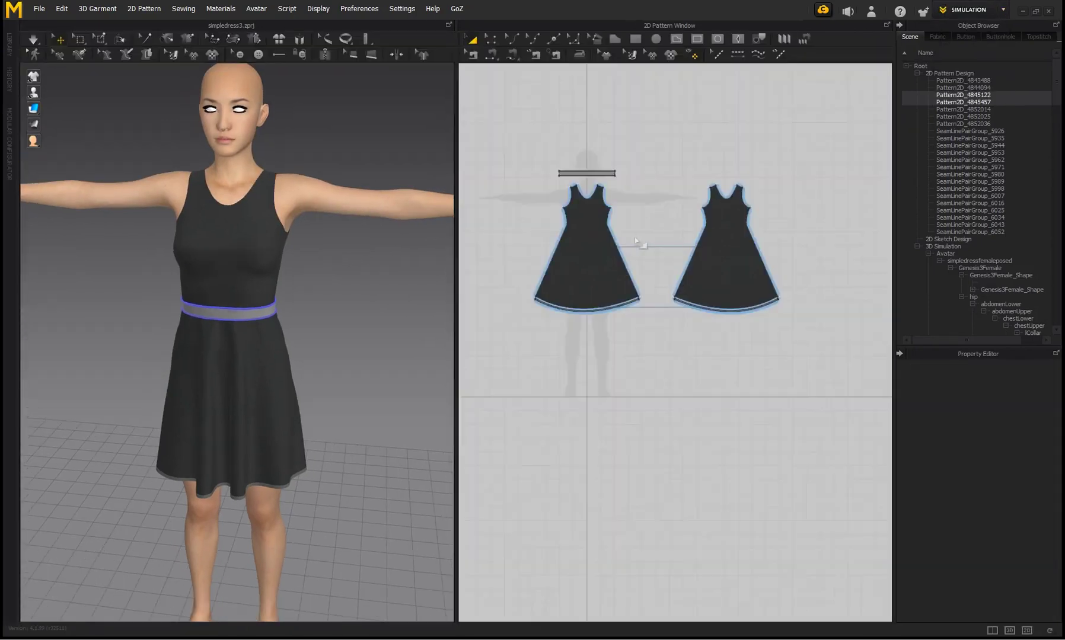
left_click(1002, 9)
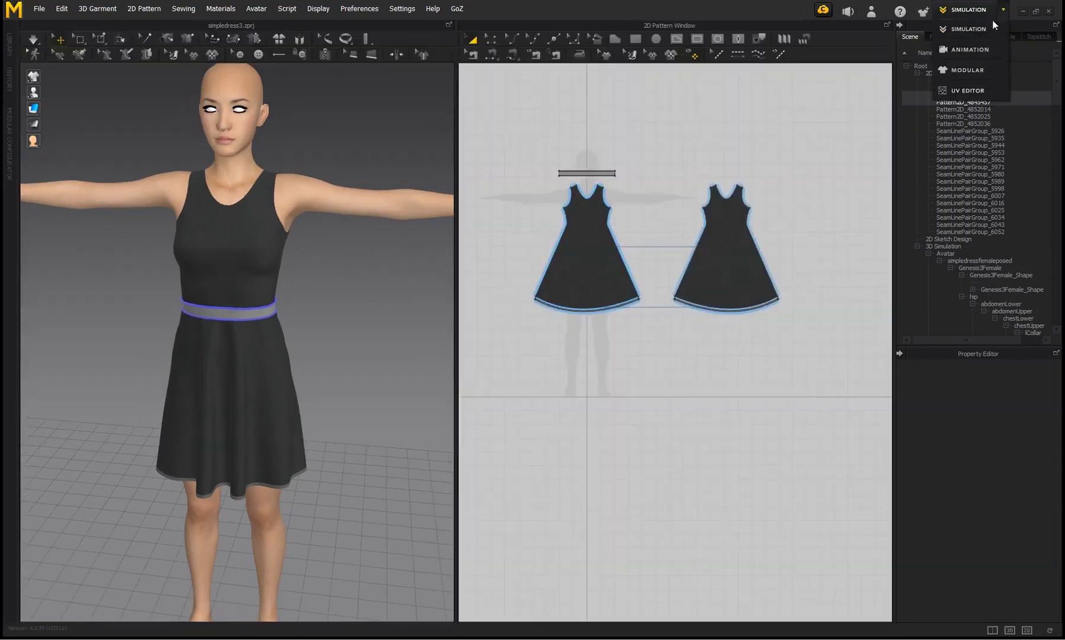
left_click(968, 91)
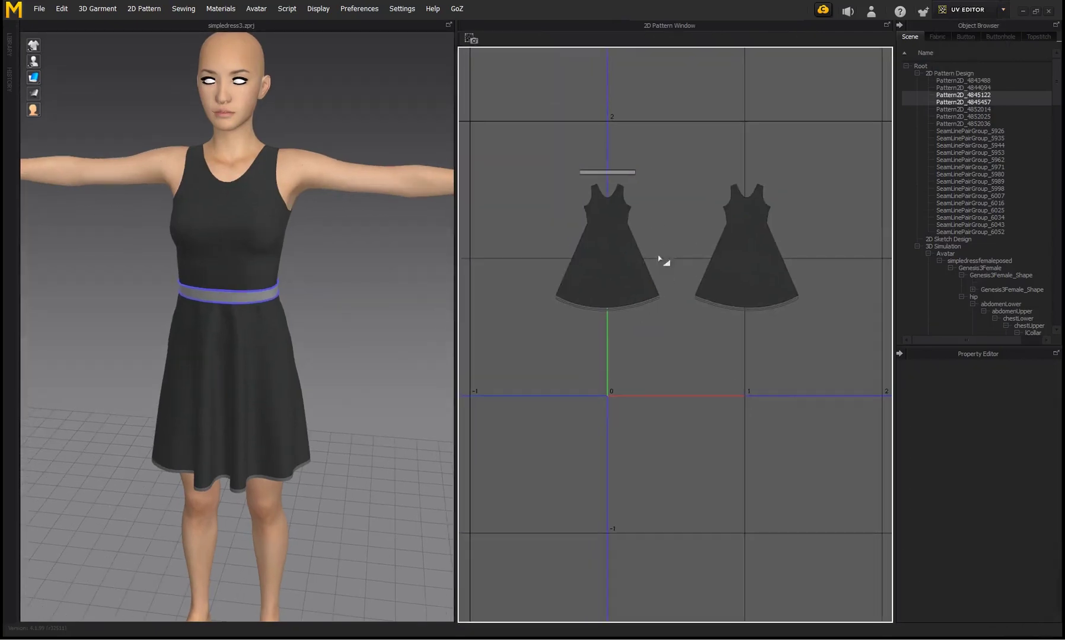
left_click(1003, 10)
left_click(689, 221)
Fit the dress UVs to the unified 0-1 space.
scroll(678, 316, "up", 3)
scroll(546, 309, "down", 2)
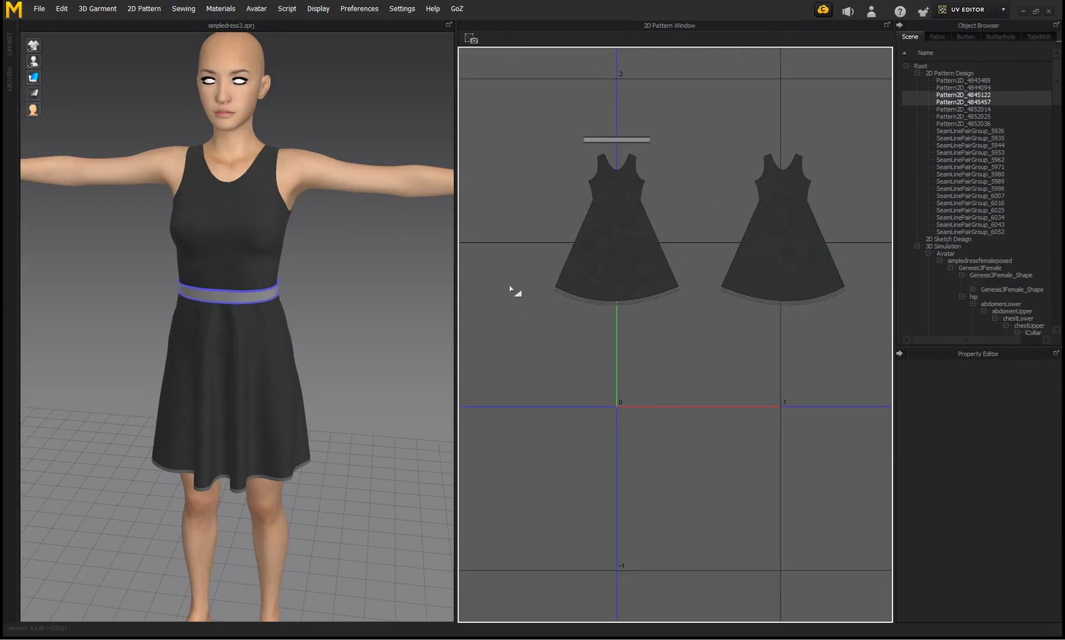
right_click(508, 274)
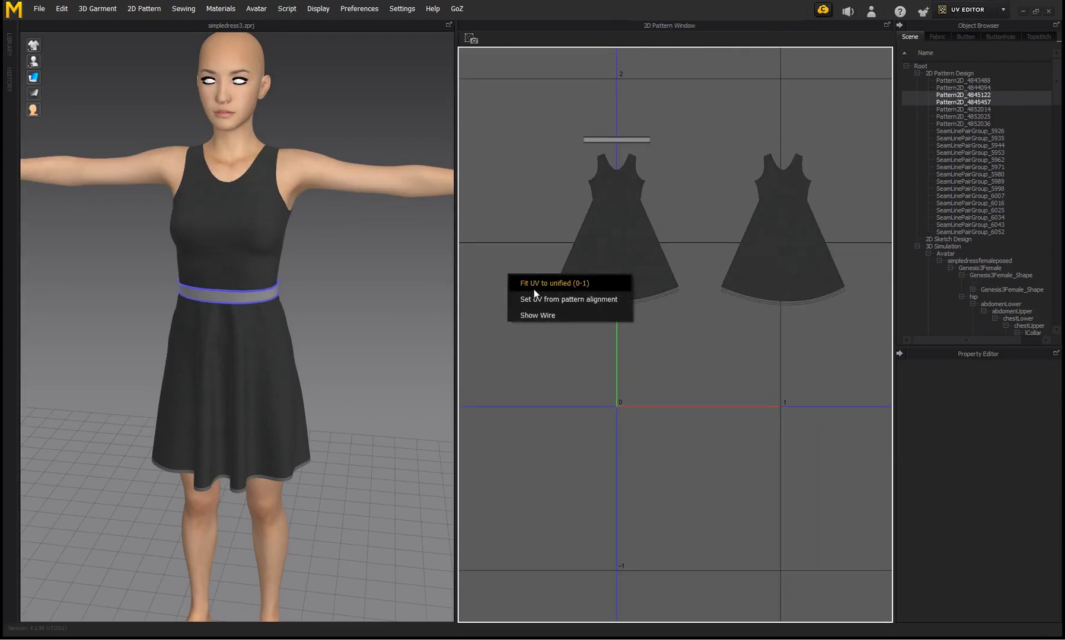
left_click(556, 286)
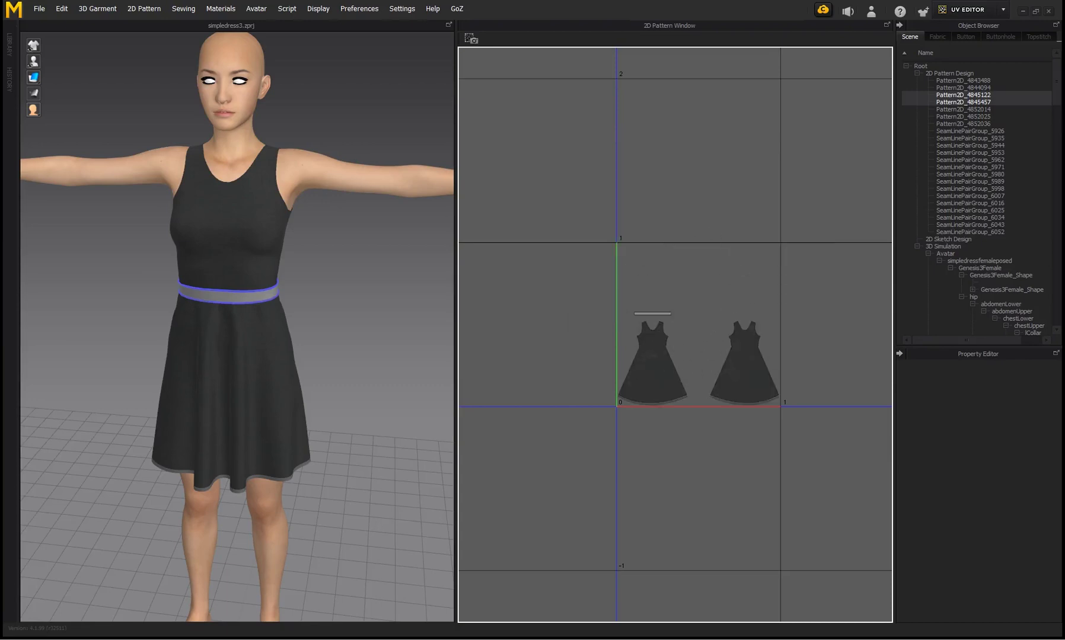
Enlarge the back dress piece with its hem strips and move it to the upper-right area of the 0-1 UV square.
scroll(717, 327, "up", 4)
left_click_drag(862, 483, 829, 435)
left_click_drag(679, 255, 680, 256)
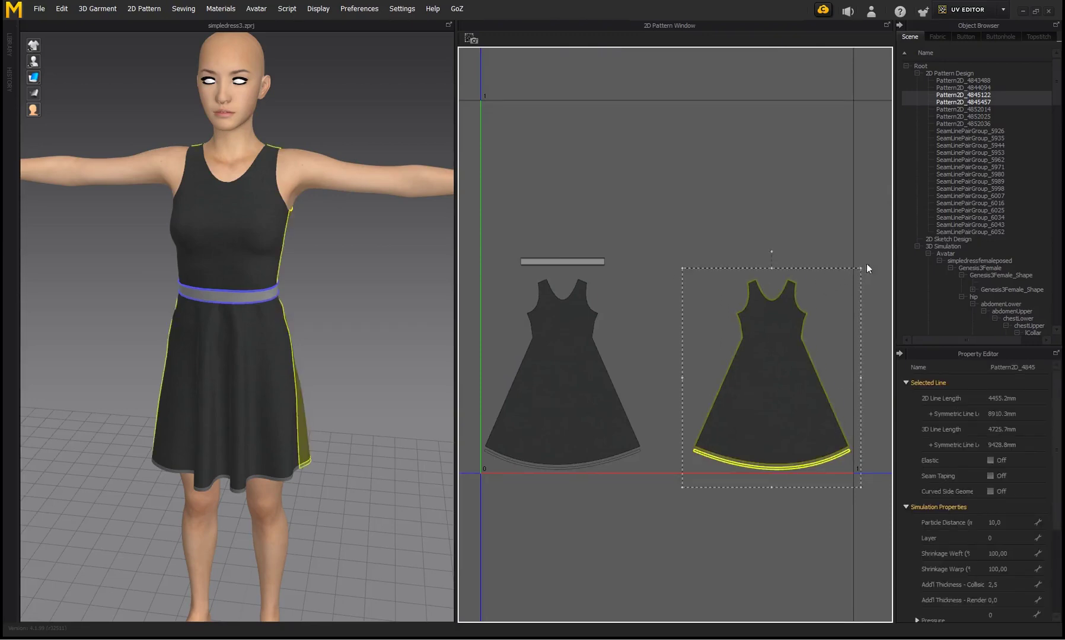
left_click_drag(871, 261, 894, 230)
left_click_drag(808, 360, 771, 245)
left_click_drag(861, 372, 859, 370)
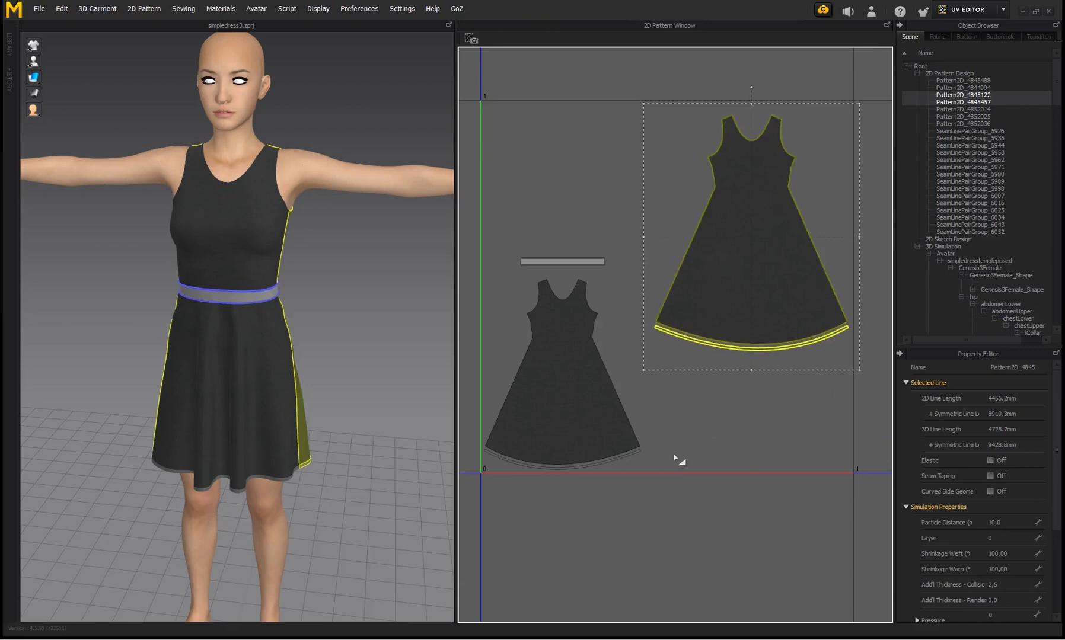
Enlarge the front dress piece with its hem strips within the lower-left area of the 0-1 UV square.
middle_click_drag(711, 430, 759, 438)
left_click(759, 439)
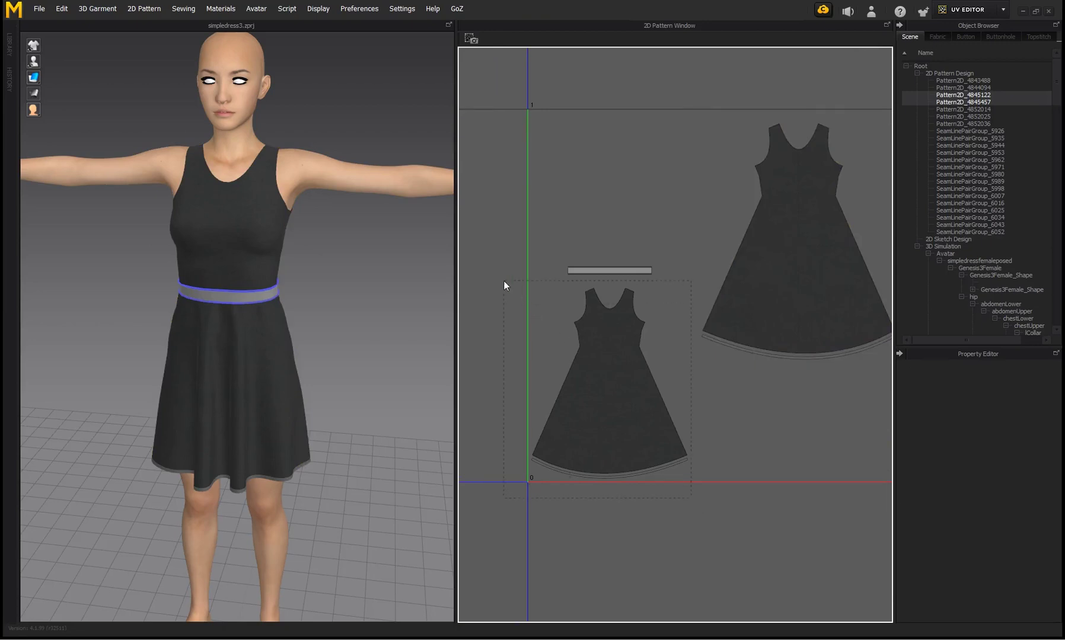
left_click_drag(706, 297, 799, 196)
left_click_drag(637, 424, 639, 409)
left_click_drag(762, 193, 754, 198)
left_click(821, 409)
Select the two thin waistband edge strips, enlarge their UVs and move them above the front dress piece.
scroll(584, 289, "up", 5)
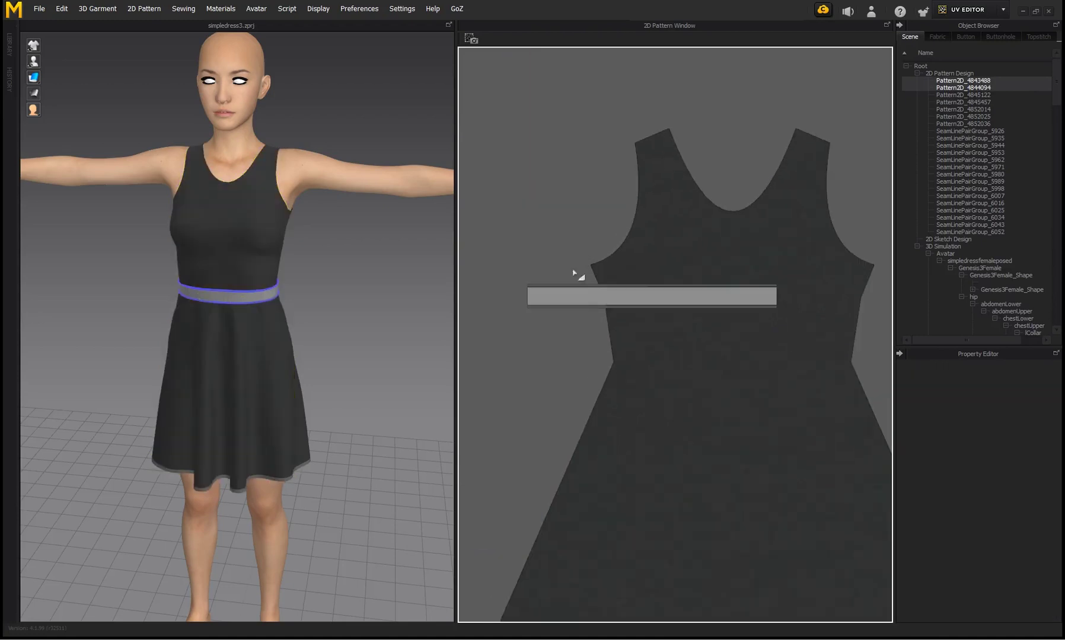
left_click(543, 298)
left_click(540, 287, "shift")
scroll(261, 280, "up", 3)
scroll(548, 279, "down", 5)
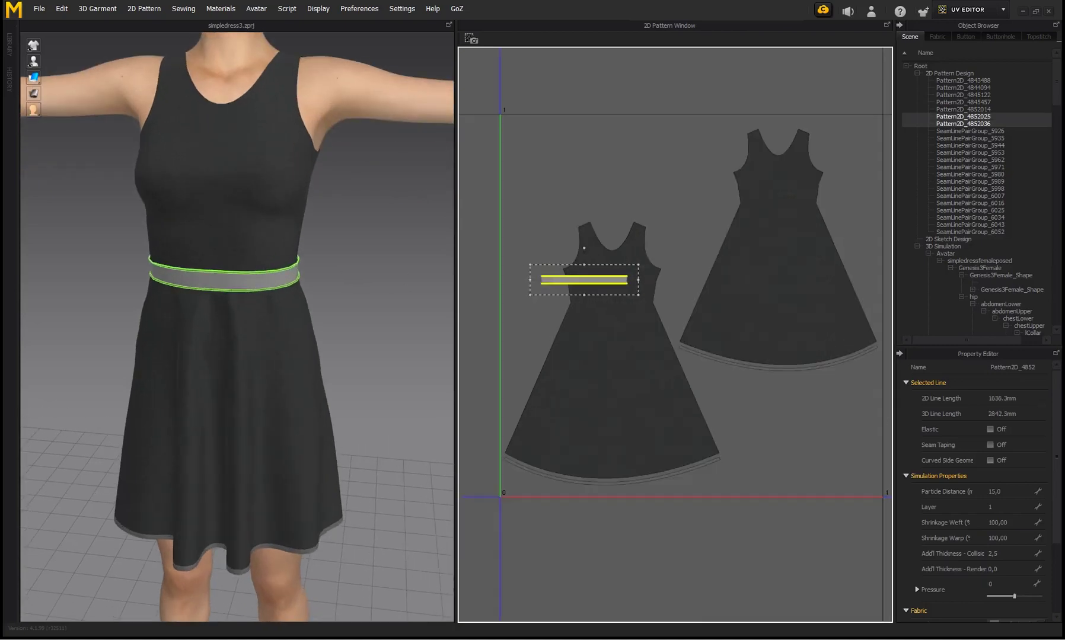
left_click_drag(638, 265, 703, 243)
left_click_drag(673, 285, 678, 161)
Enlarge the waistband's UV and place it between the thin edge strips and the front dress piece.
left_click(566, 279)
left_click_drag(638, 265, 732, 200)
left_click_drag(697, 278, 733, 199)
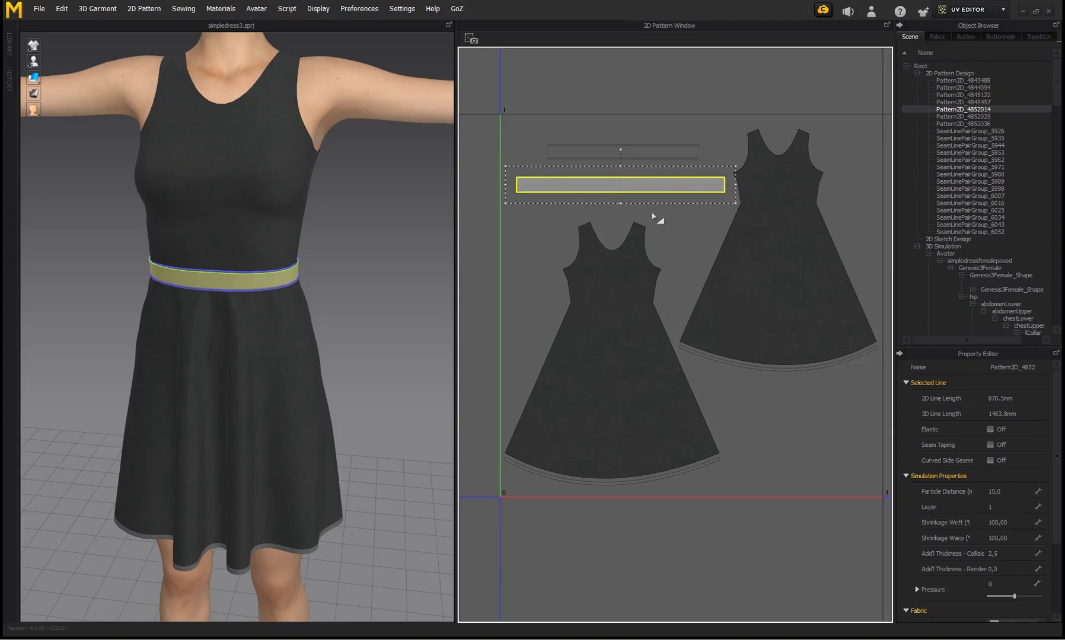
left_click(781, 395)
Fit the rearranged UV layout to the unified 0-1 space.
scroll(746, 320, "down", 3)
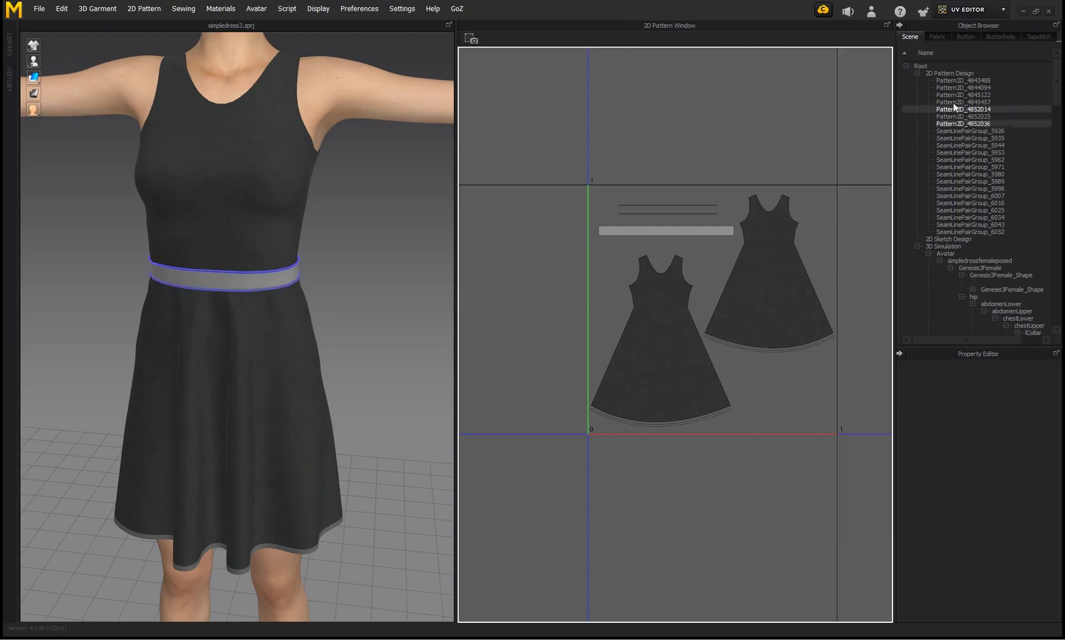
scroll(703, 296, "up", 2)
scroll(703, 296, "down", 1)
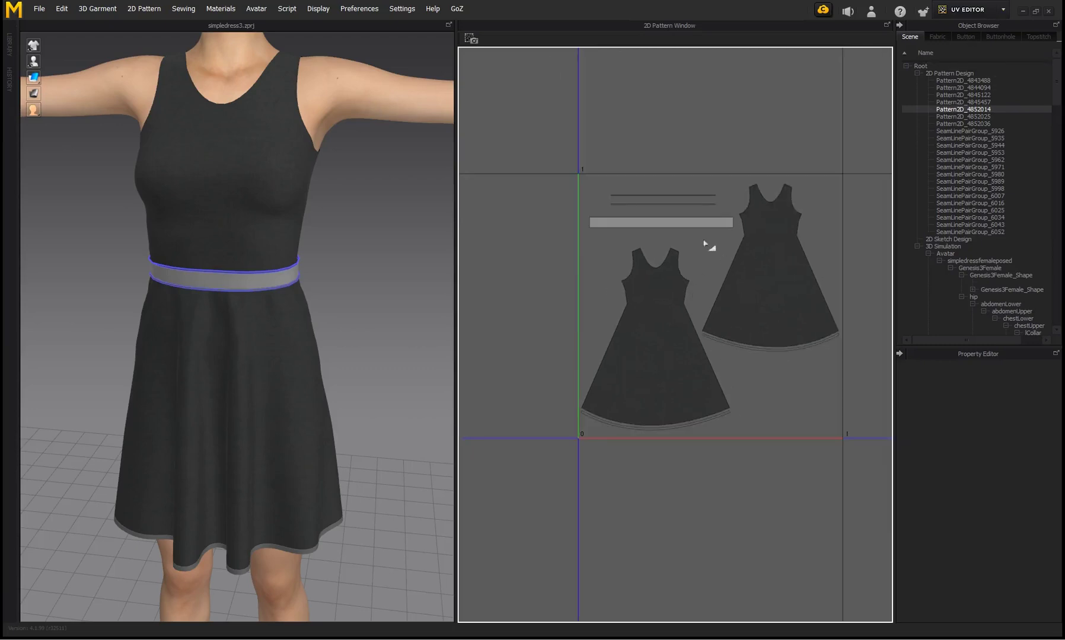
right_click(533, 256)
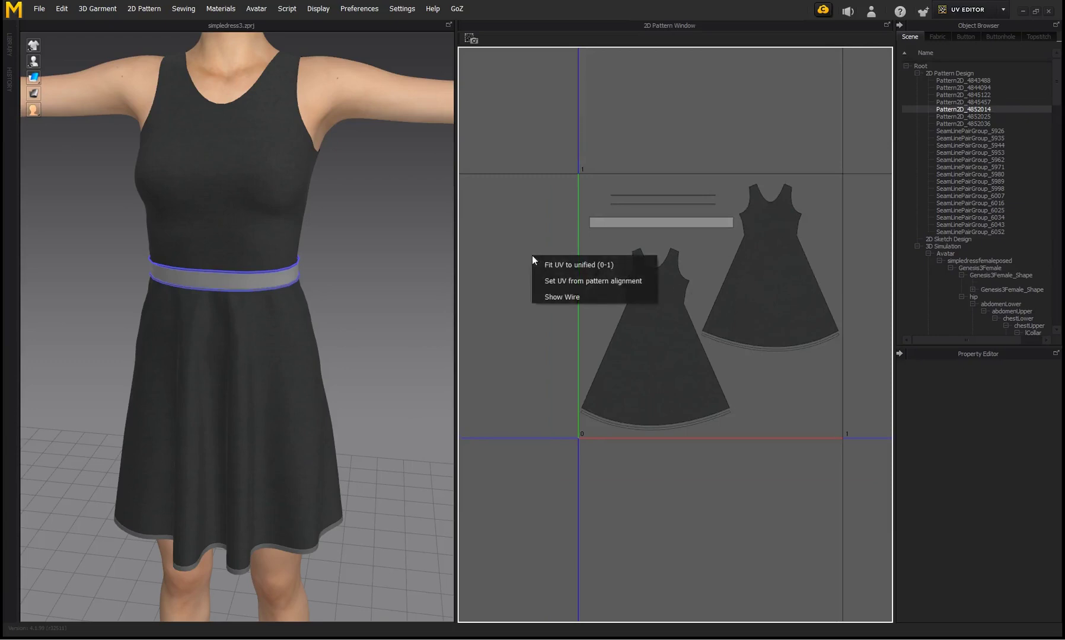
left_click(562, 267)
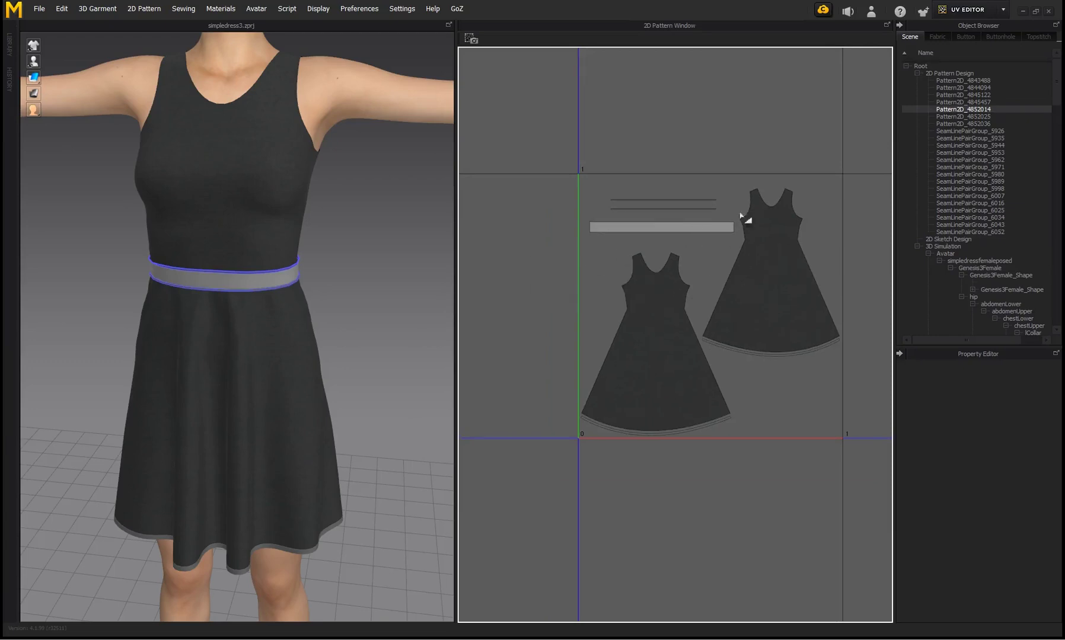
Show the mesh wireframe on the dress's UV layout, and hide it again.
right_click(553, 294)
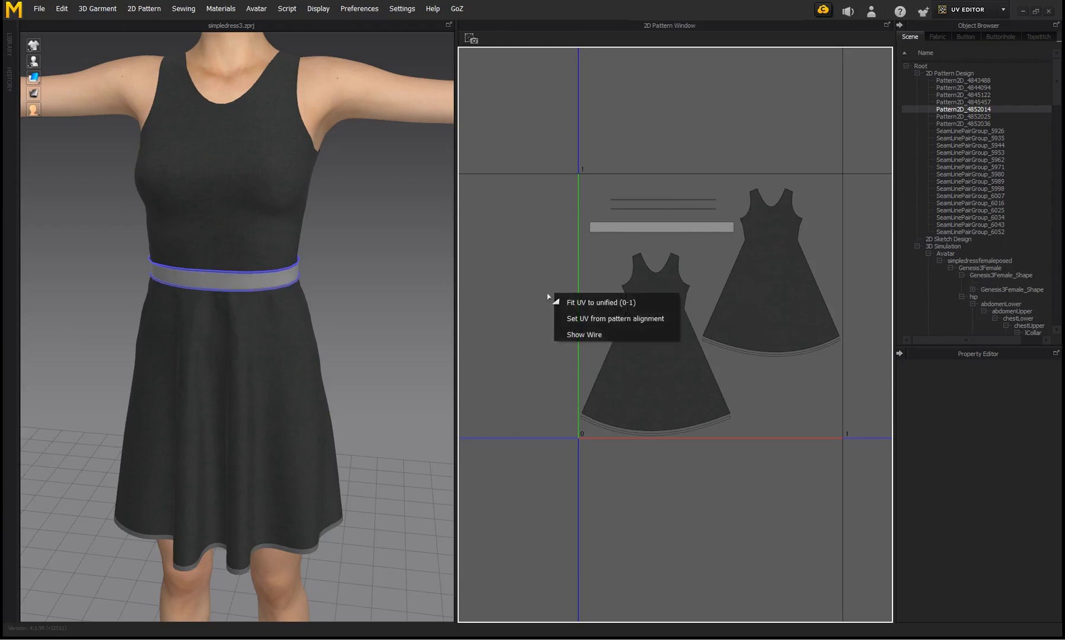
left_click(591, 321)
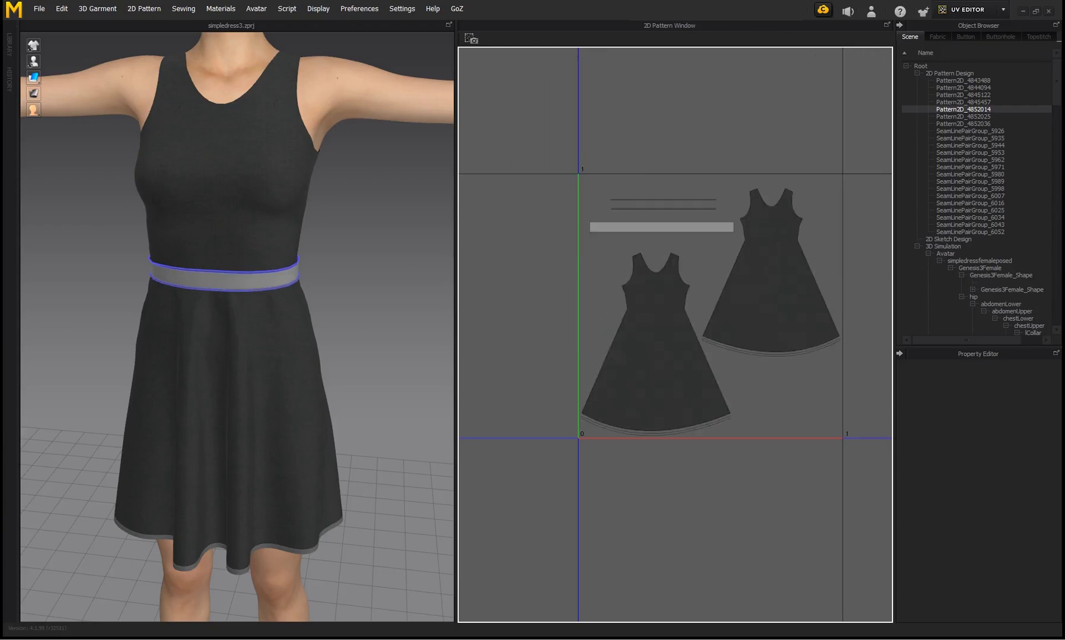
right_click(529, 315)
left_click(562, 351)
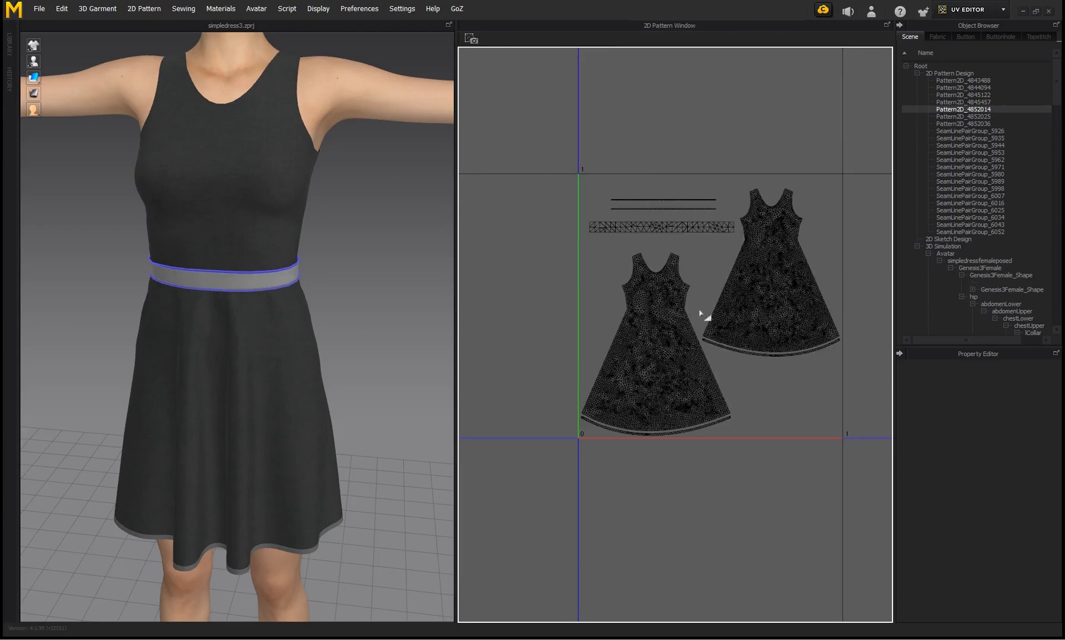
right_click(551, 277)
left_click(567, 318)
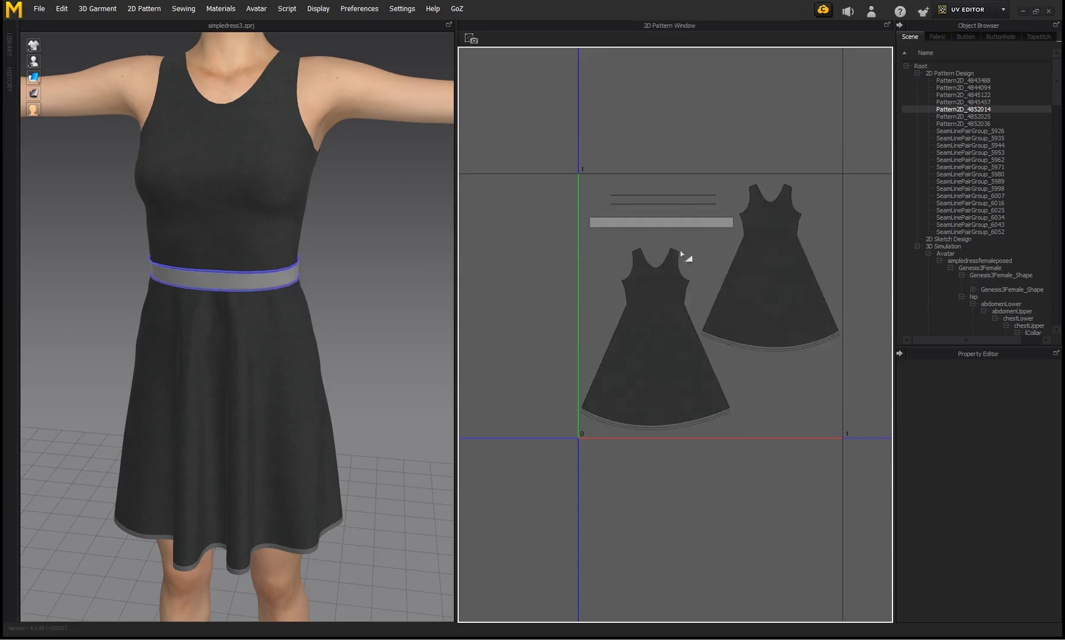
Capture the UV layout as the snapshot image a.png, view it in Photos and close it.
scroll(750, 206, "down", 5)
scroll(672, 299, "up", 6)
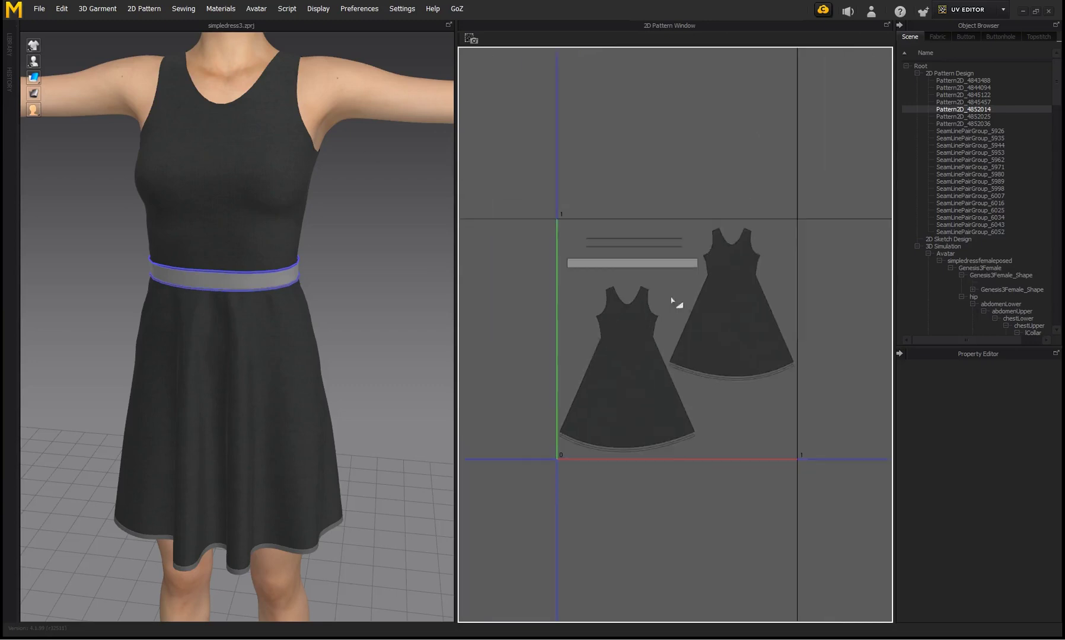
scroll(709, 300, "up", 2)
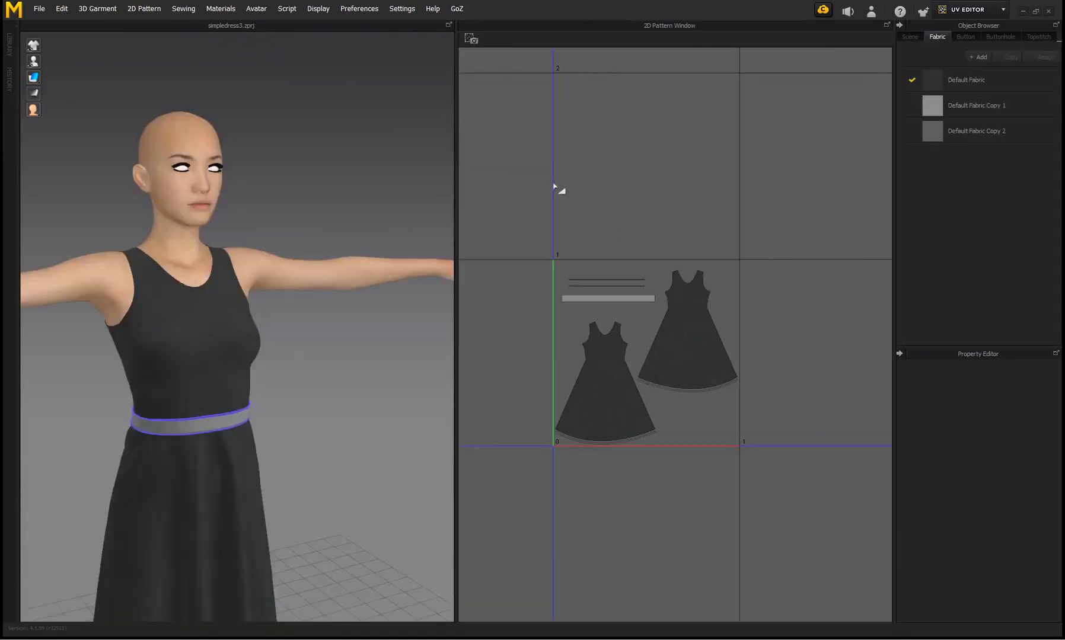
left_click(470, 39)
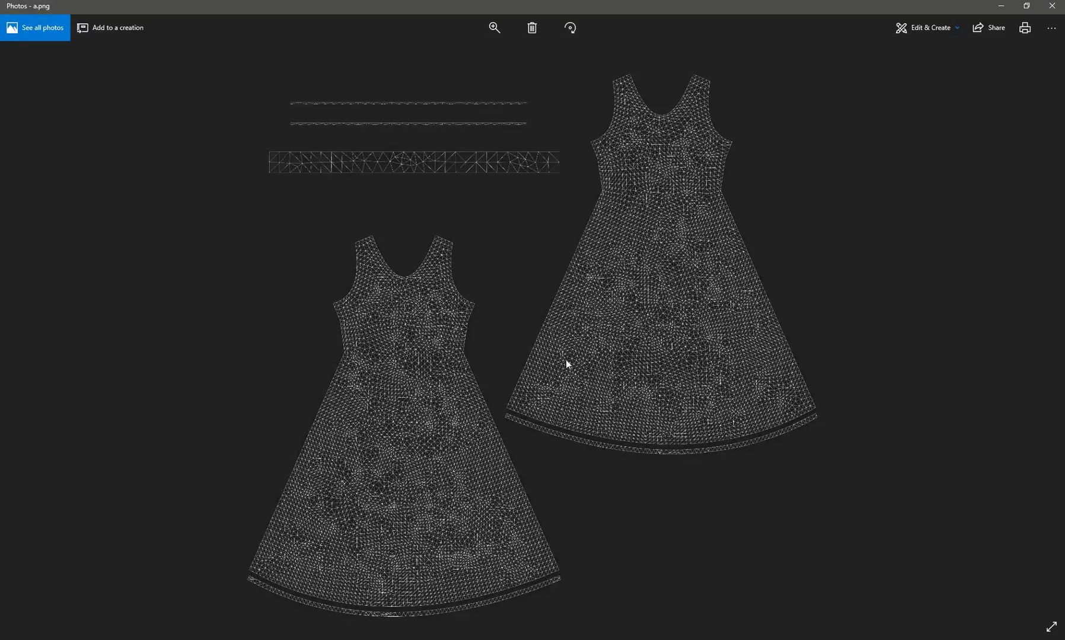
left_click(1053, 6)
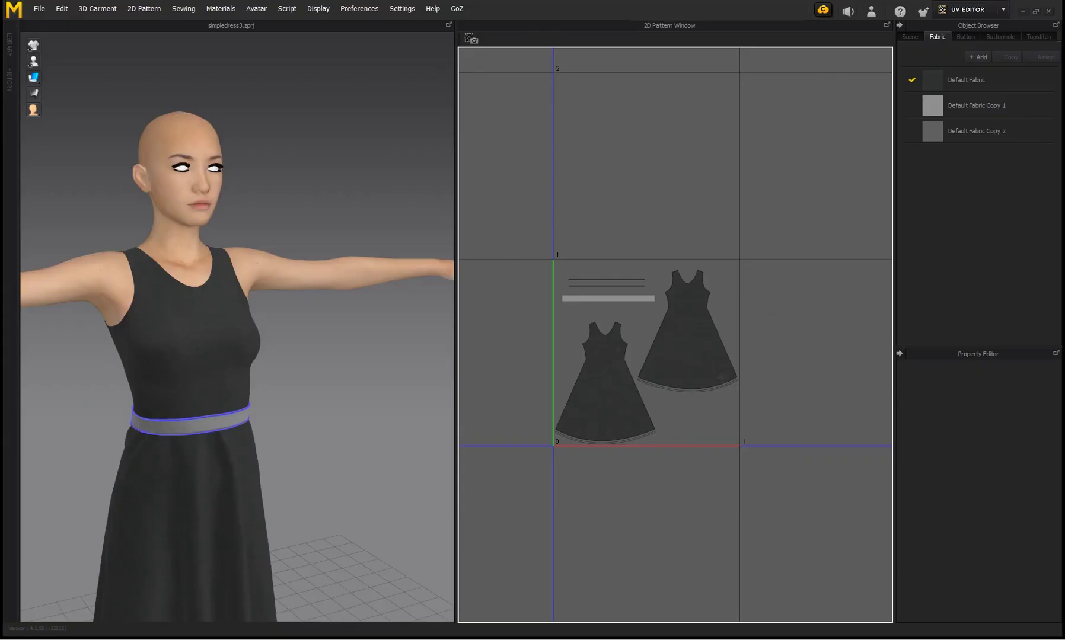
Move the back dress piece with its hem strips into the UV tile beside the 0-1 square and enlarge it to fill that tile.
scroll(722, 371, "up", 2)
middle_click_drag(784, 335, 715, 328)
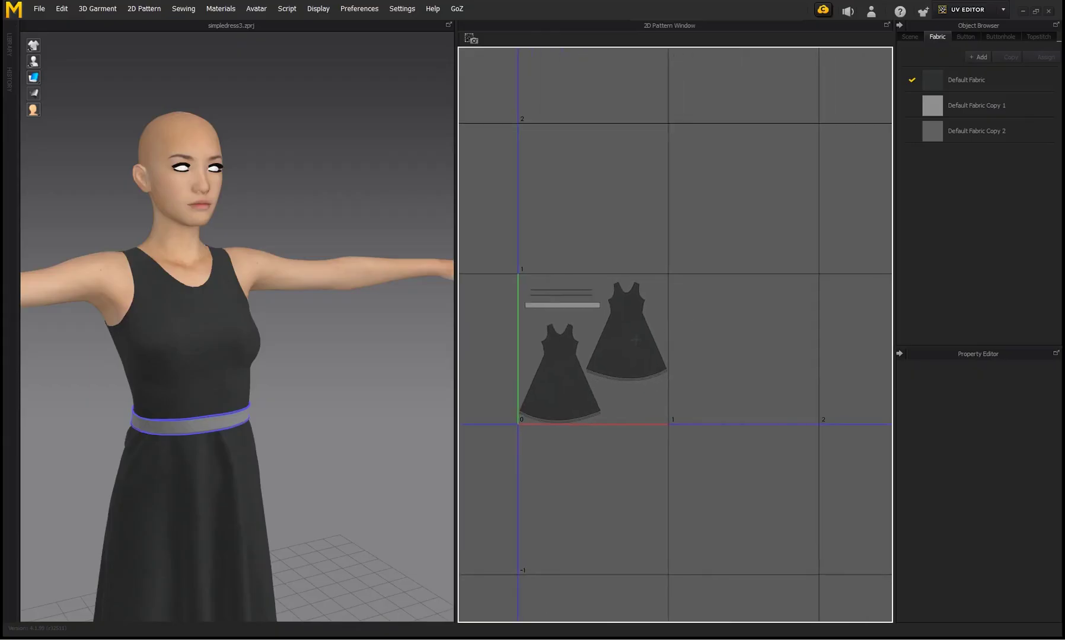
left_click(637, 356)
scroll(638, 372, "down", 2)
left_click(637, 382, "shift")
left_click_drag(616, 352, 765, 373)
left_click_drag(845, 258, 859, 240)
left_click_drag(785, 371, 790, 371)
left_click(629, 354)
Move and enlarge the waistband in the UV tile above the 0-1 square and the two thin edge strips in the tile beside it.
left_click_drag(505, 285, 652, 163)
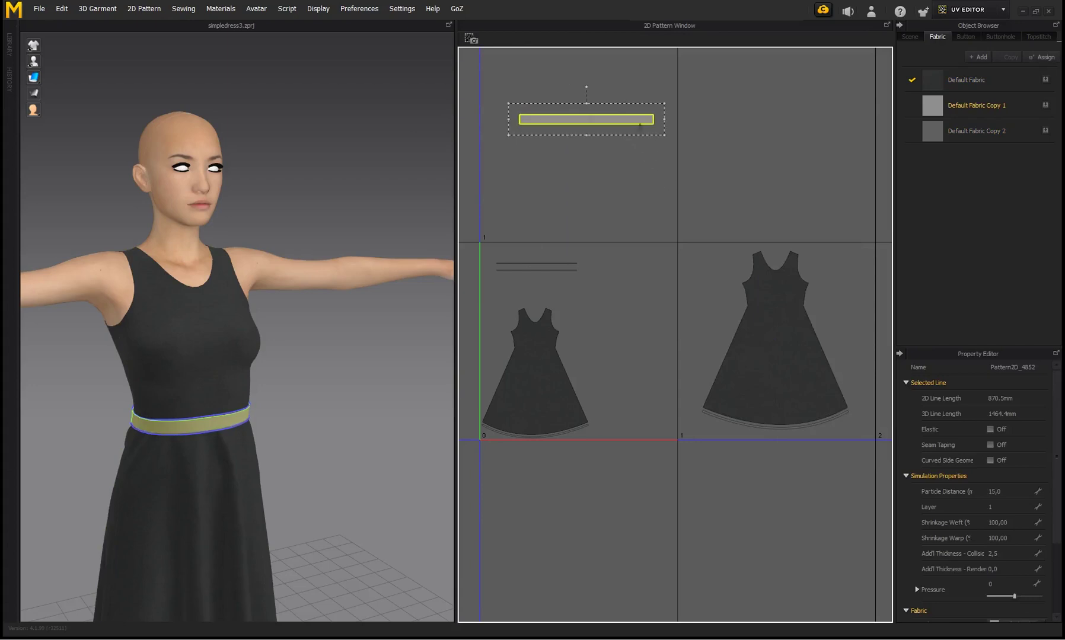
left_click(599, 284)
left_click_drag(503, 261, 716, 119)
left_click_drag(800, 143, 872, 226)
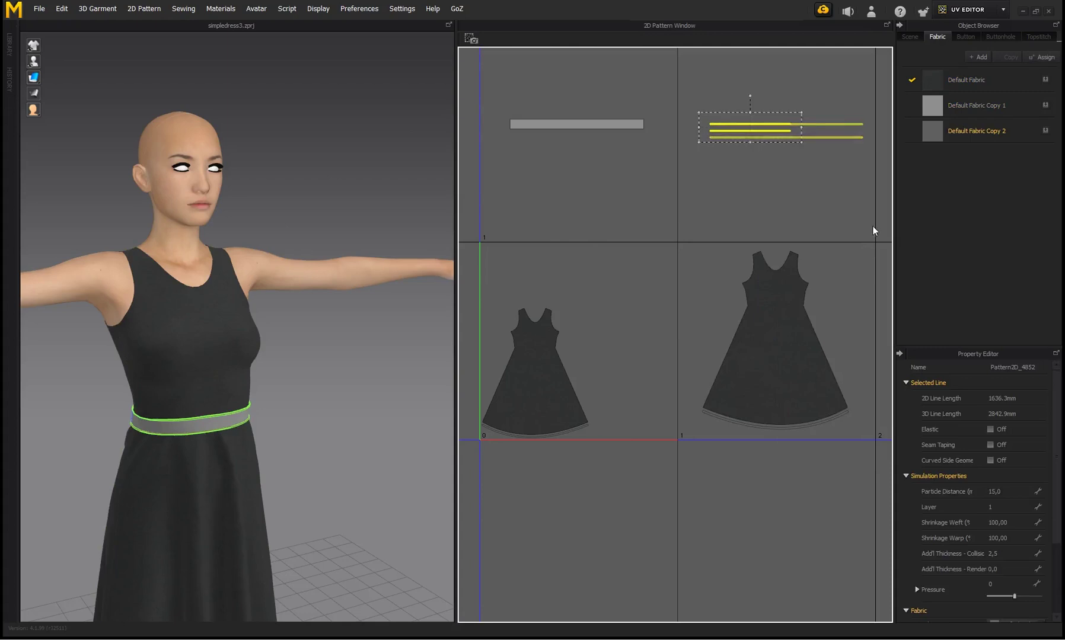
left_click(578, 469)
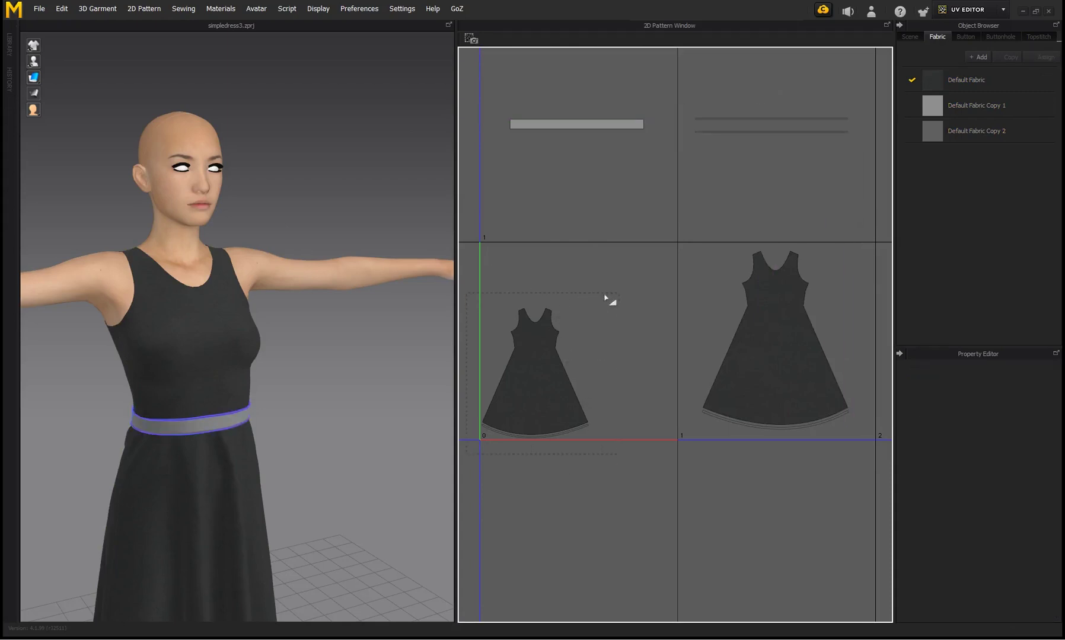
Enlarge the front dress piece with its hem strips and center it to fill the 0-1 UV tile.
left_click_drag(483, 299, 475, 297)
left_click_drag(599, 297, 712, 249)
mouse_move(581, 396)
left_mouse_down()
mouse_move(606, 378)
mouse_move(596, 382)
left_mouse_up()
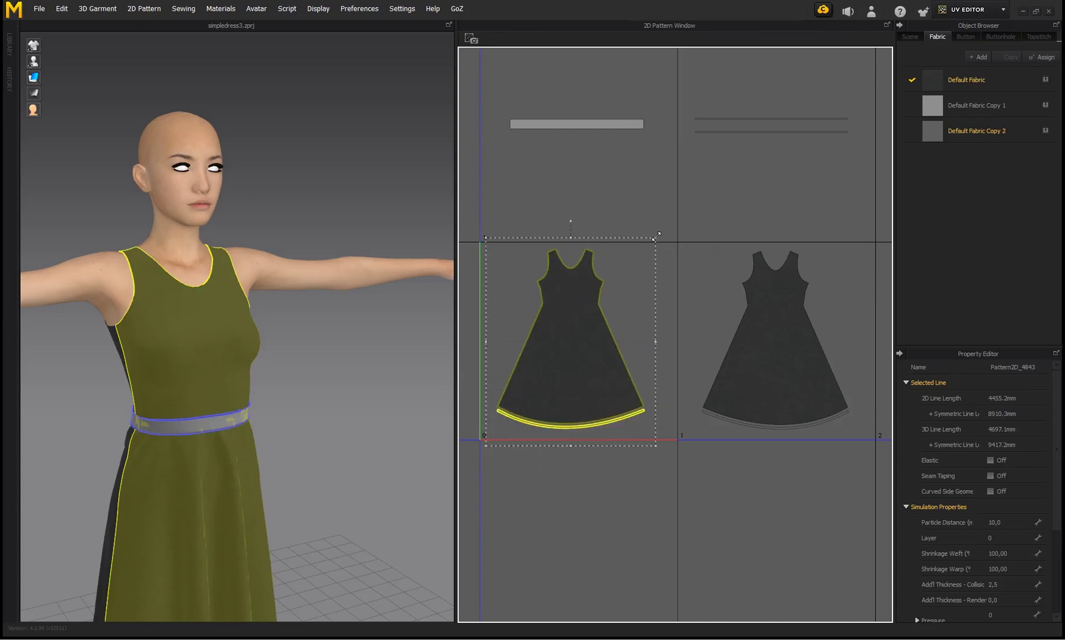
left_click_drag(656, 237, 653, 241)
left_click(765, 380)
middle_click_drag(795, 450, 755, 441)
left_click(775, 473)
middle_click_drag(585, 419, 635, 422)
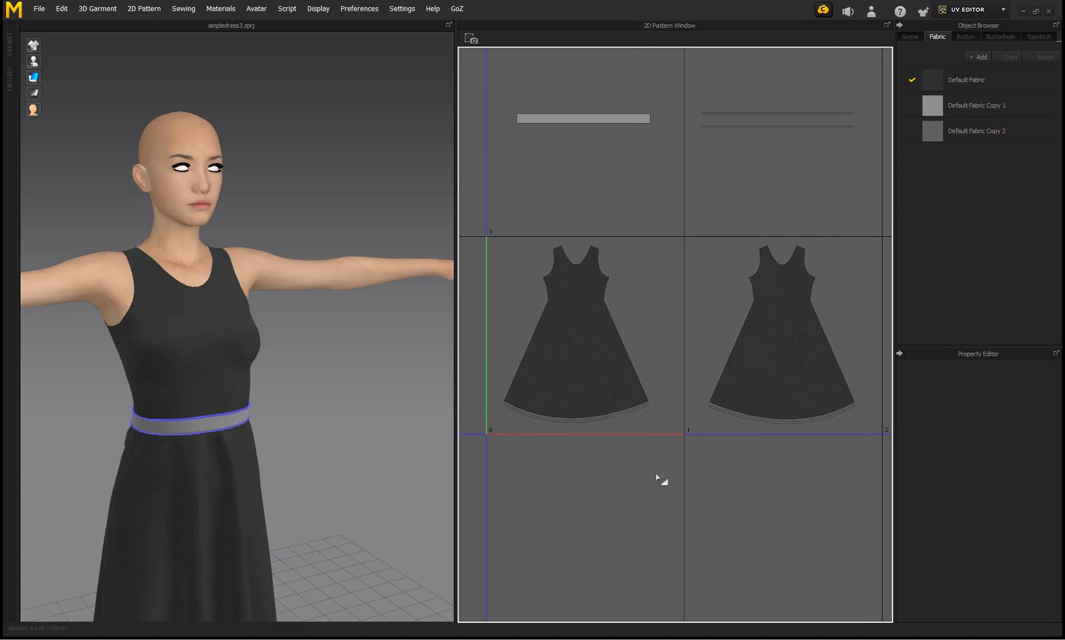
scroll(645, 285, "down", 2)
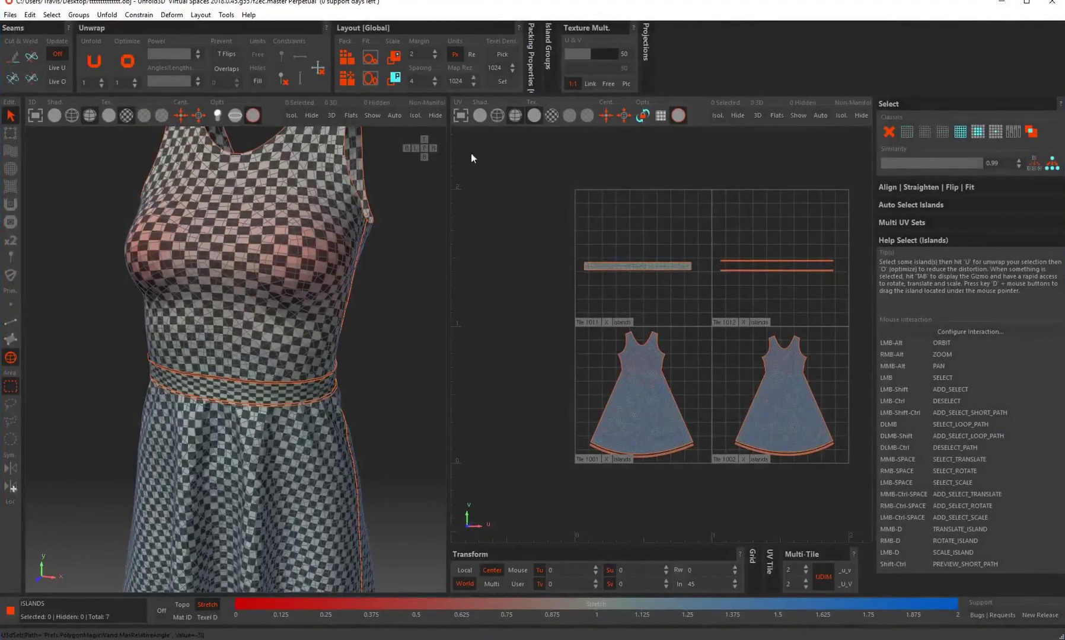
Switch to Unfold3D and examine the checkerboard texture and UV stretch around the dress's bust, waistband and skirt.
left_click(804, 570)
left_click_drag(255, 362, 385, 350, "alt")
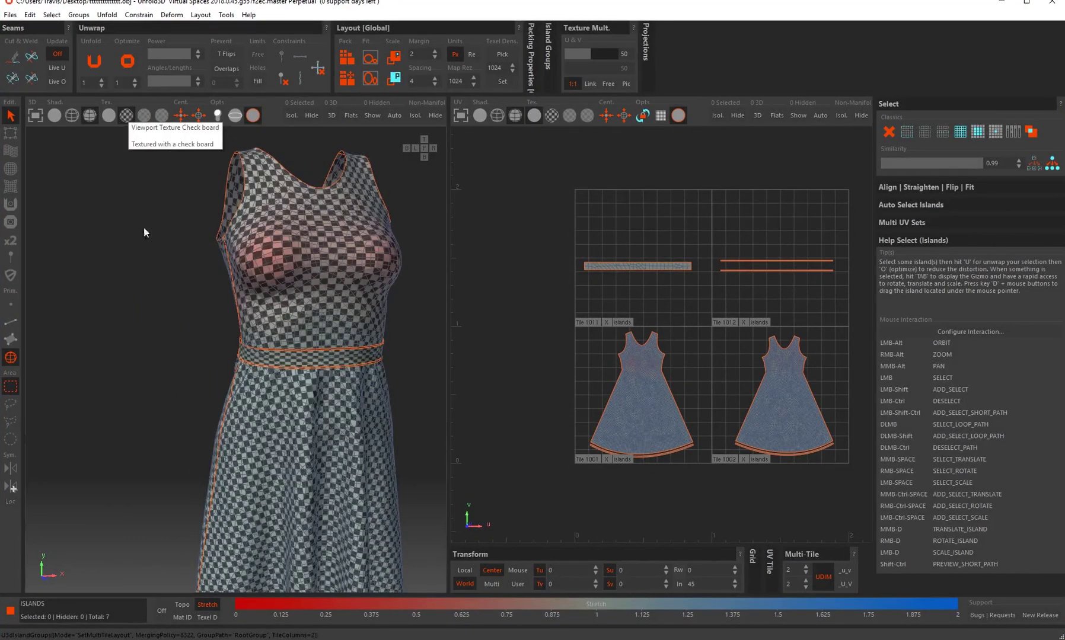
middle_click_drag(334, 405, 253, 330, "alt")
right_click_drag(253, 331, 264, 342, "alt")
left_click_drag(264, 342, 187, 330, "alt")
middle_click_drag(186, 330, 282, 417, "alt")
left_click_drag(334, 266, 277, 275, "alt")
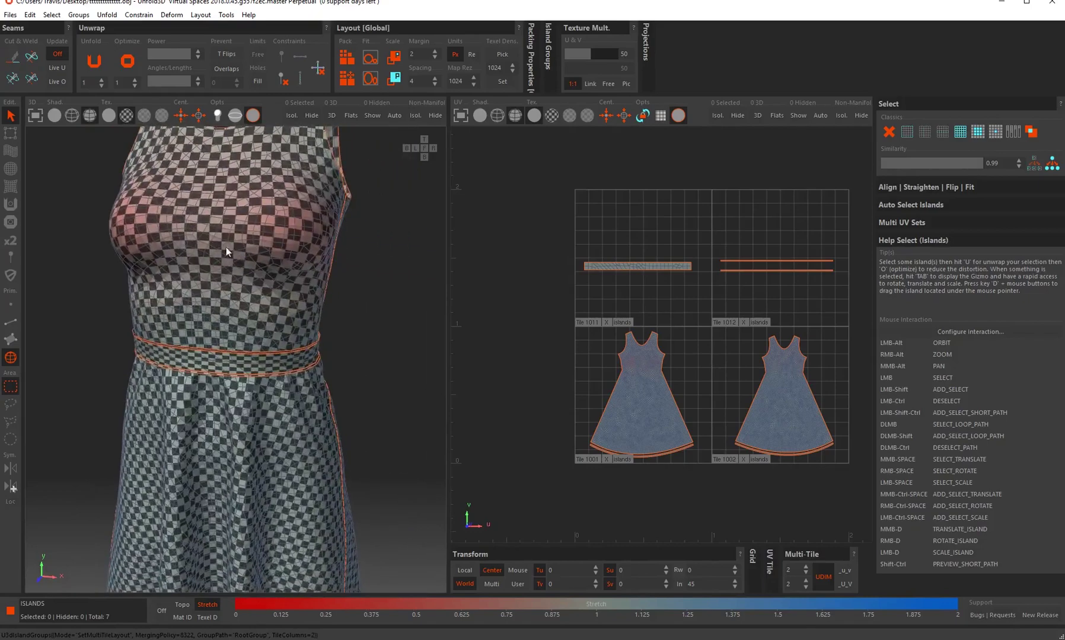
right_click_drag(213, 236, 225, 224, "alt")
left_click_drag(249, 296, 219, 300, "alt")
right_click_drag(219, 300, 206, 313, "alt")
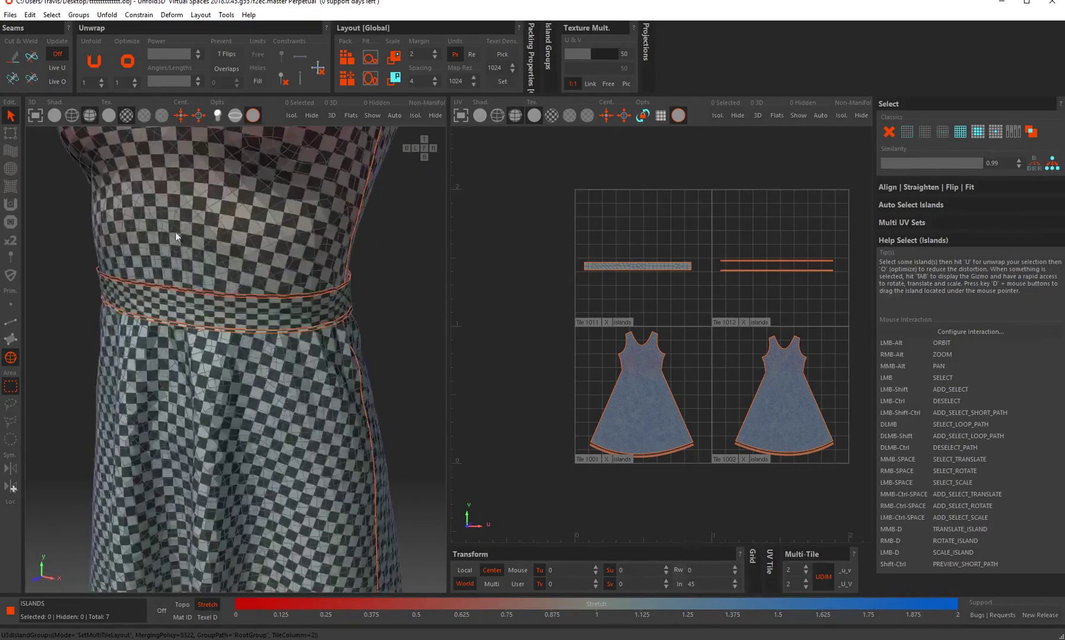
left_click_drag(174, 241, 153, 245, "alt")
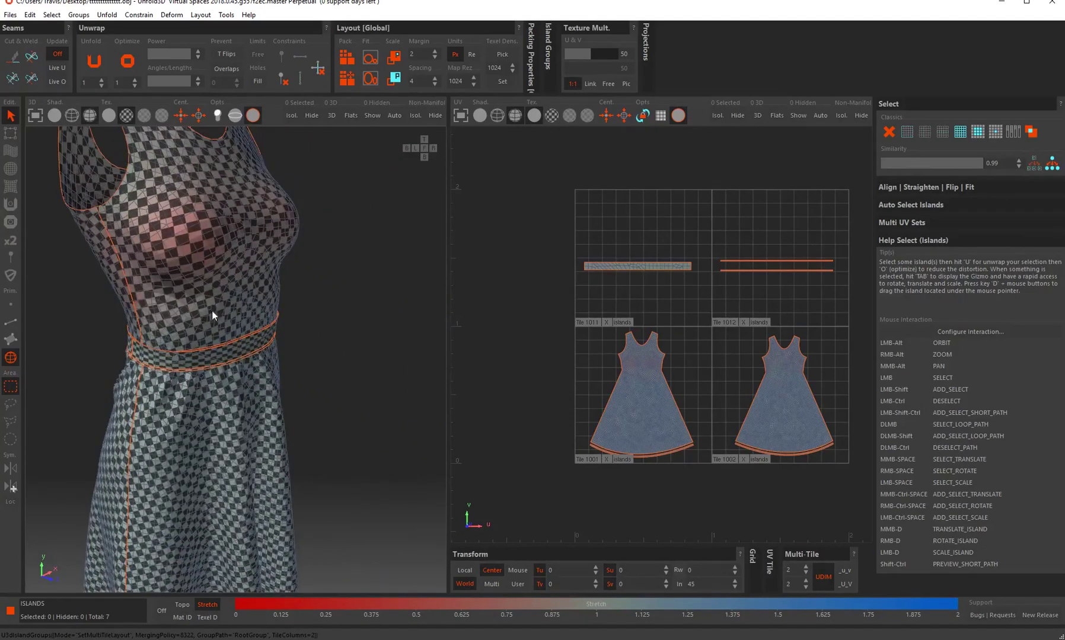
left_click_drag(241, 306, 146, 315, "alt")
right_click_drag(291, 273, 278, 285, "alt")
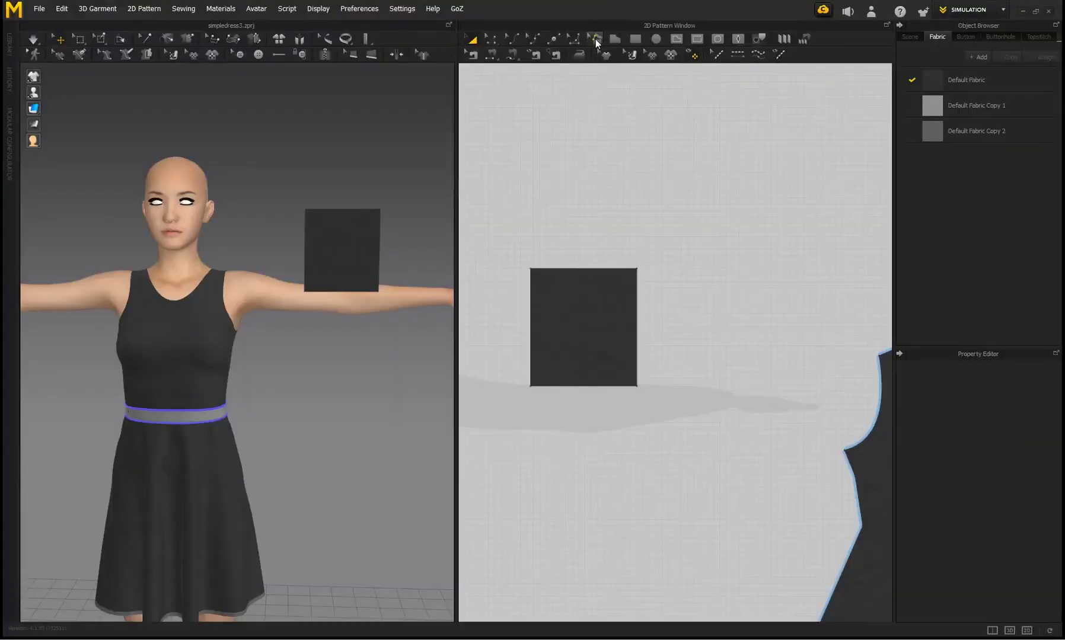
Slash the square pattern diagonally from upper-left to lower-right corner in Marvelous Designer and swing its lower-left side outward to spread it.
left_click(572, 334)
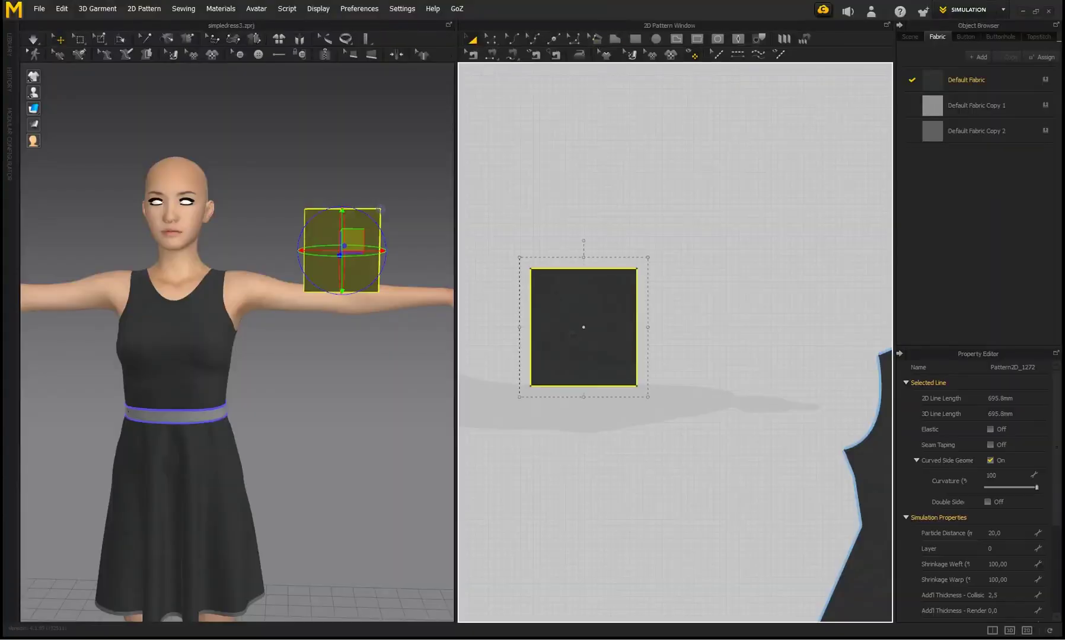
left_click(597, 37)
left_click(532, 270)
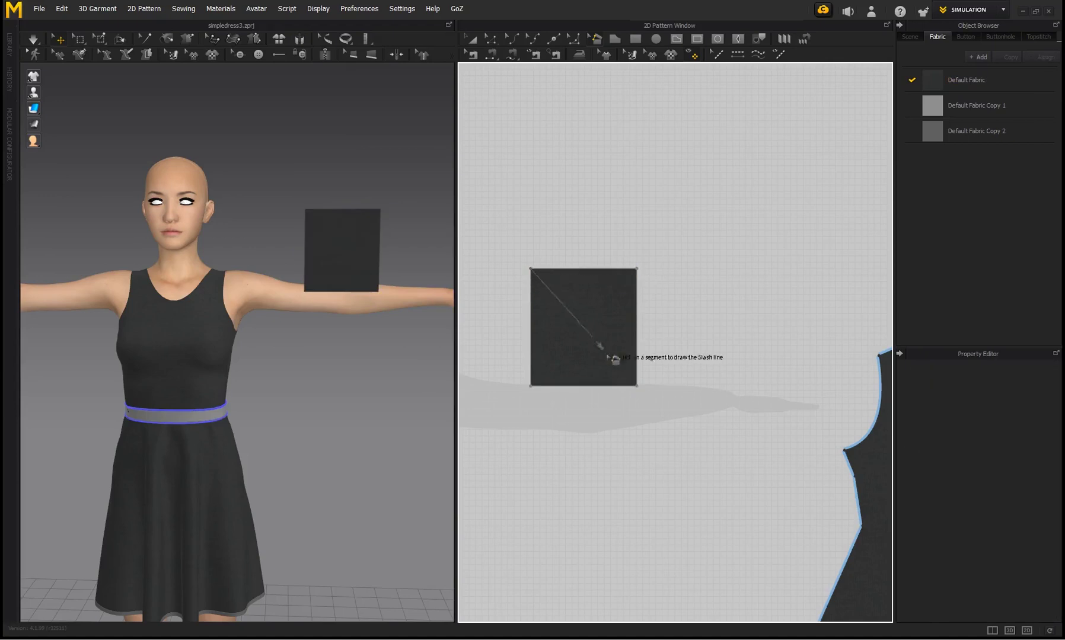
left_click(636, 385)
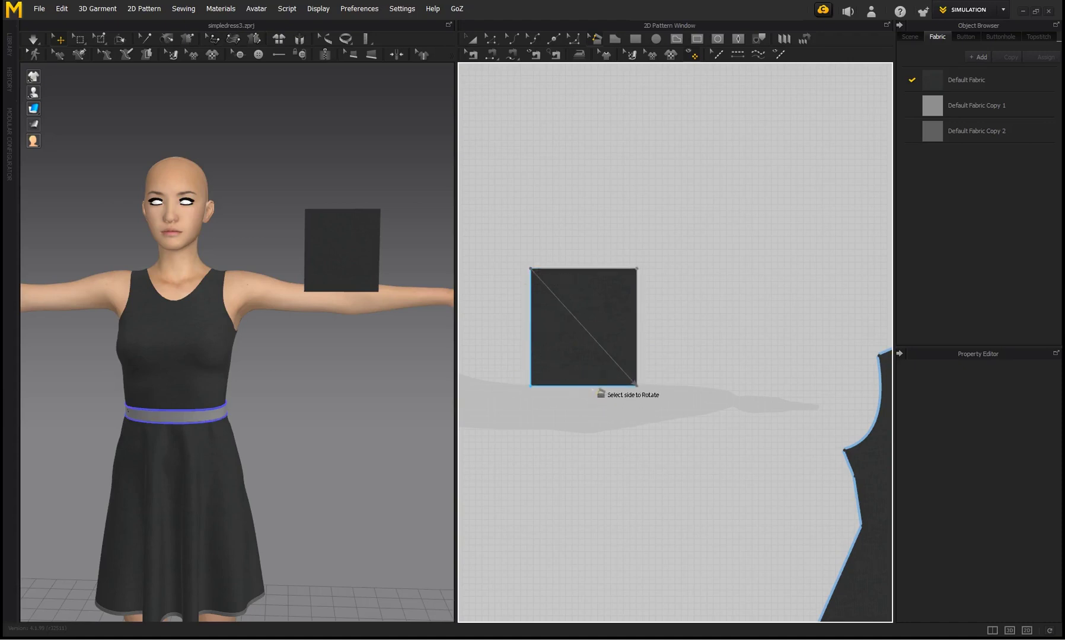
left_click(619, 387)
left_click_drag(620, 390, 532, 409)
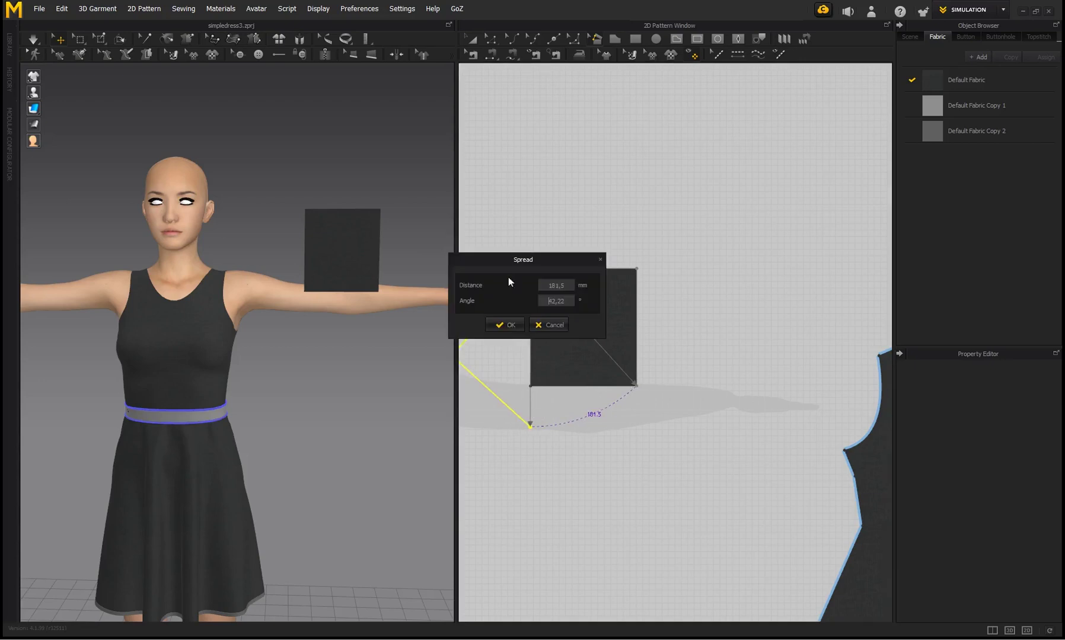
Set the spread angle of the slashed square to 90 degrees and apply it.
left_click_drag(528, 259, 543, 213)
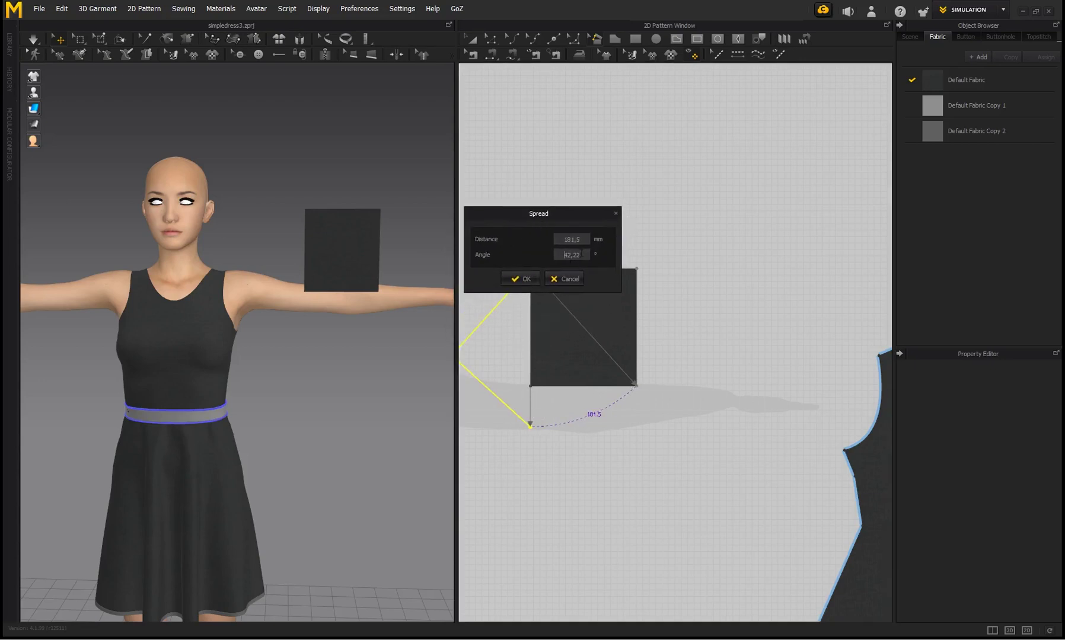
double_click(568, 255)
left_click_drag(564, 255, 579, 255)
type("90")
left_click(530, 279)
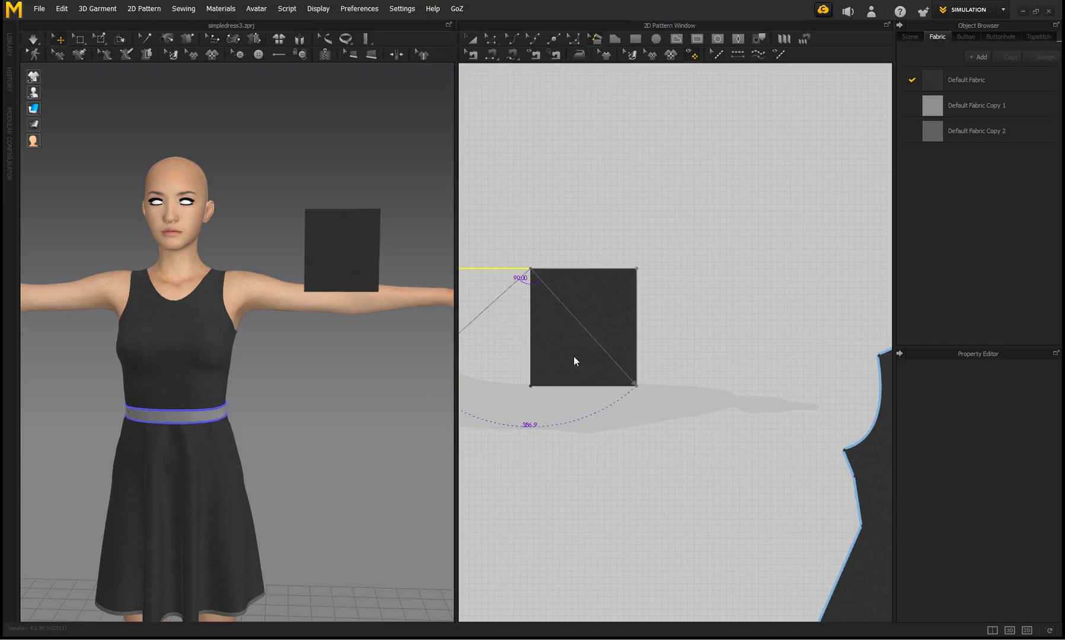
Undo the diagonal slash and spread of the square pattern.
left_click(552, 229)
middle_click_drag(546, 222, 655, 220)
left_click_drag(554, 285, 663, 198)
key("ctrl+z")
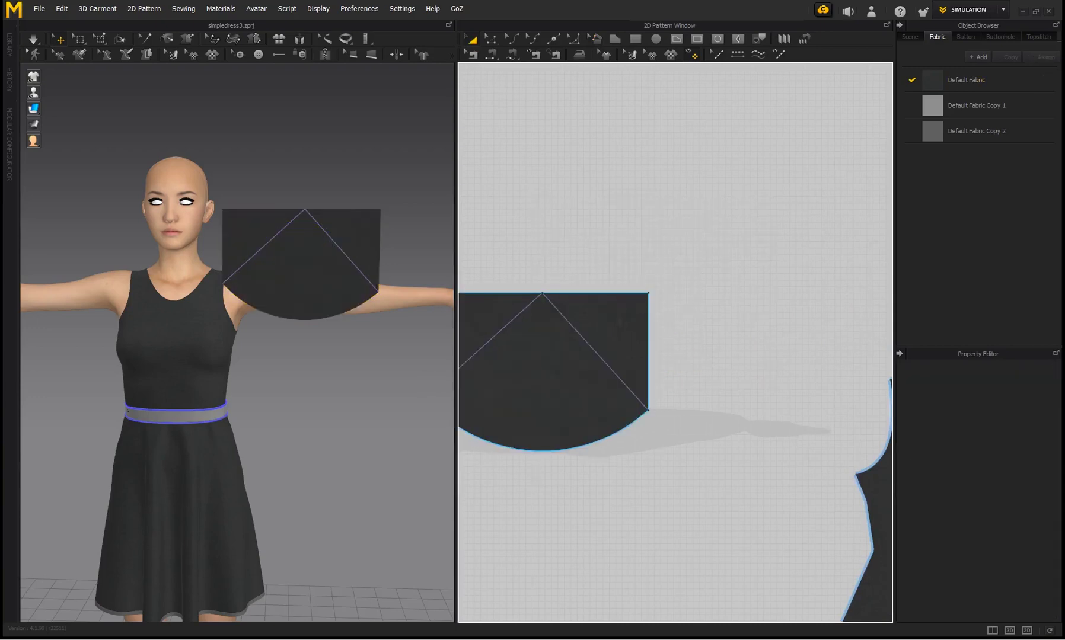
key("ctrl+z")
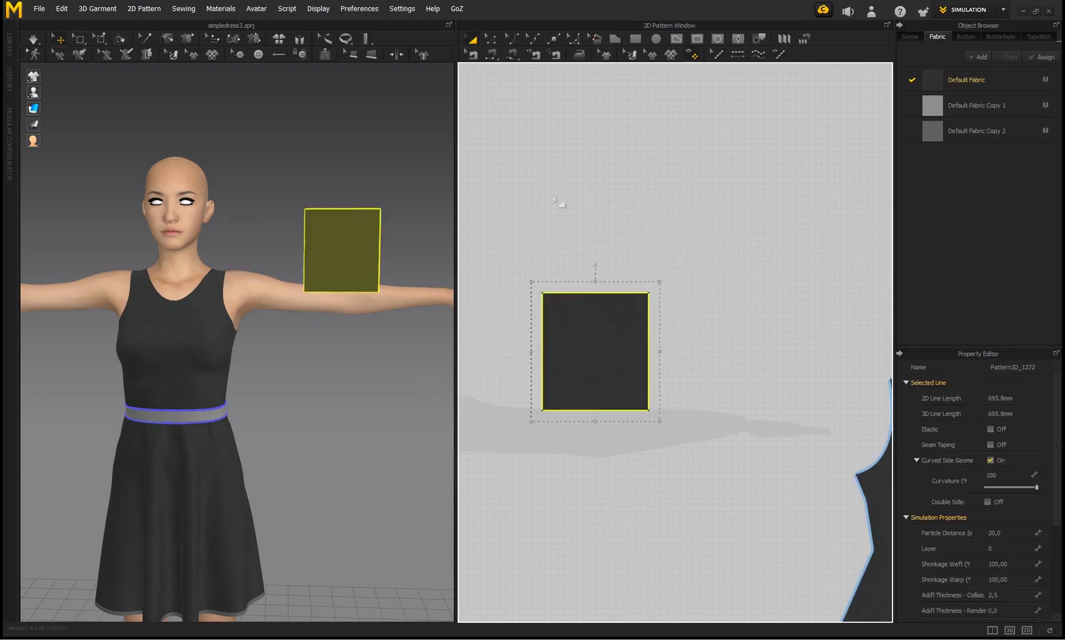
Draw a horizontal internal line across the full width of the square pattern, just below its upper edge.
left_click(676, 42)
left_click(649, 304)
key("Return")
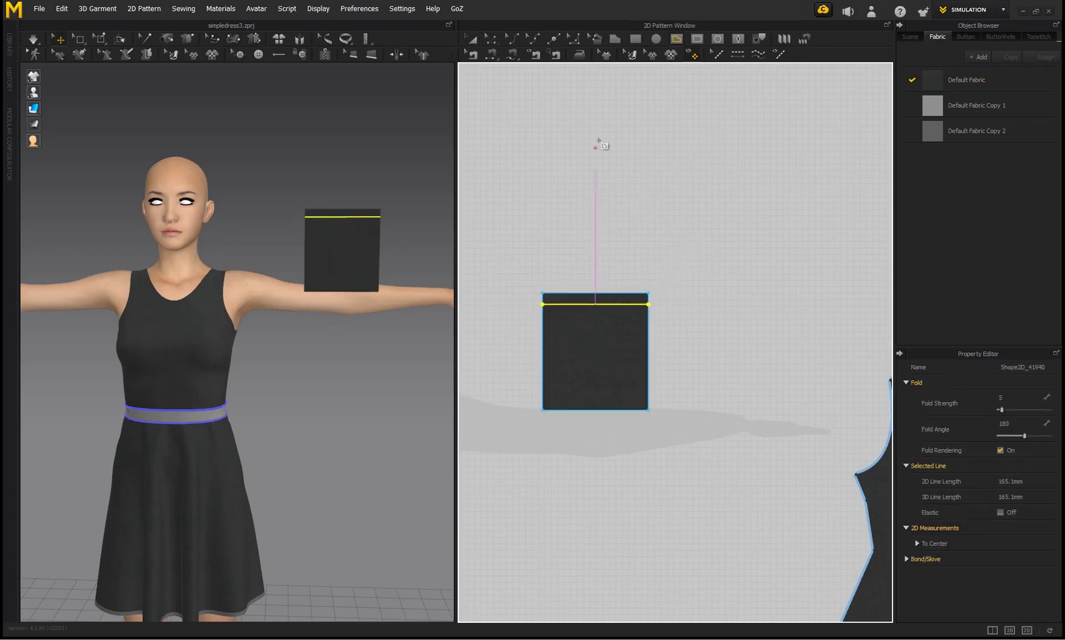
Slash the square along the internal line and spread its upper strip a quarter turn clockwise around the line's right end.
left_click(603, 53)
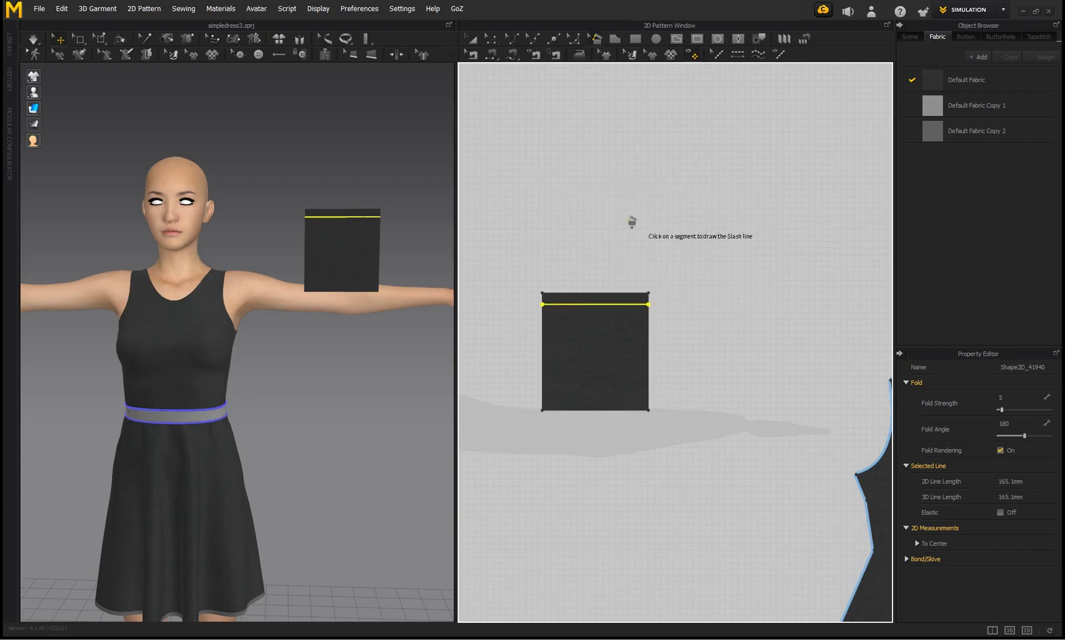
left_click(550, 305)
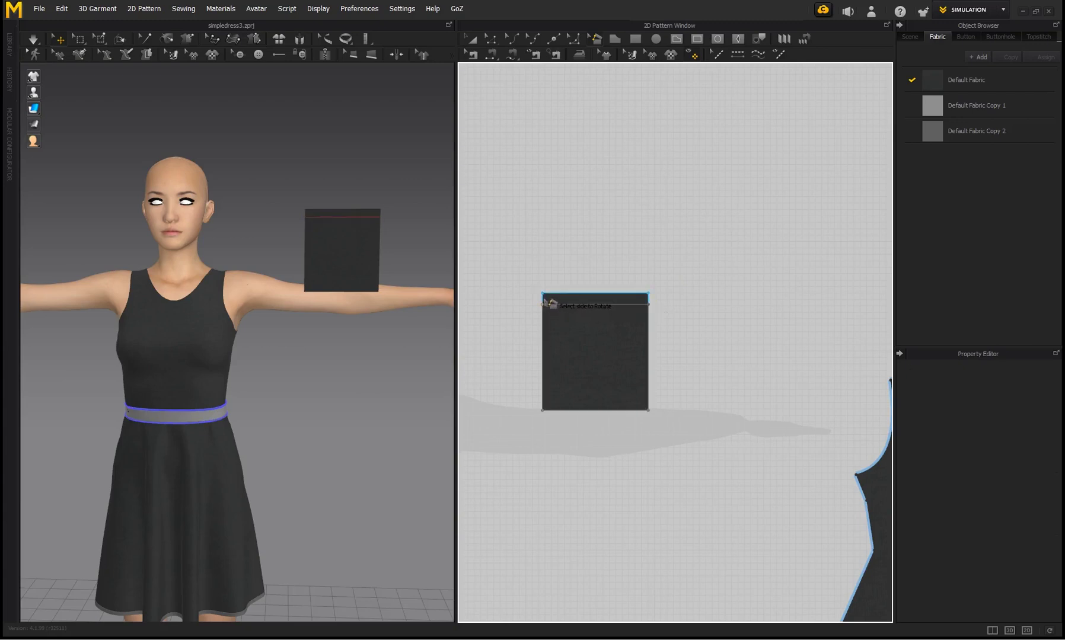
left_click(546, 301)
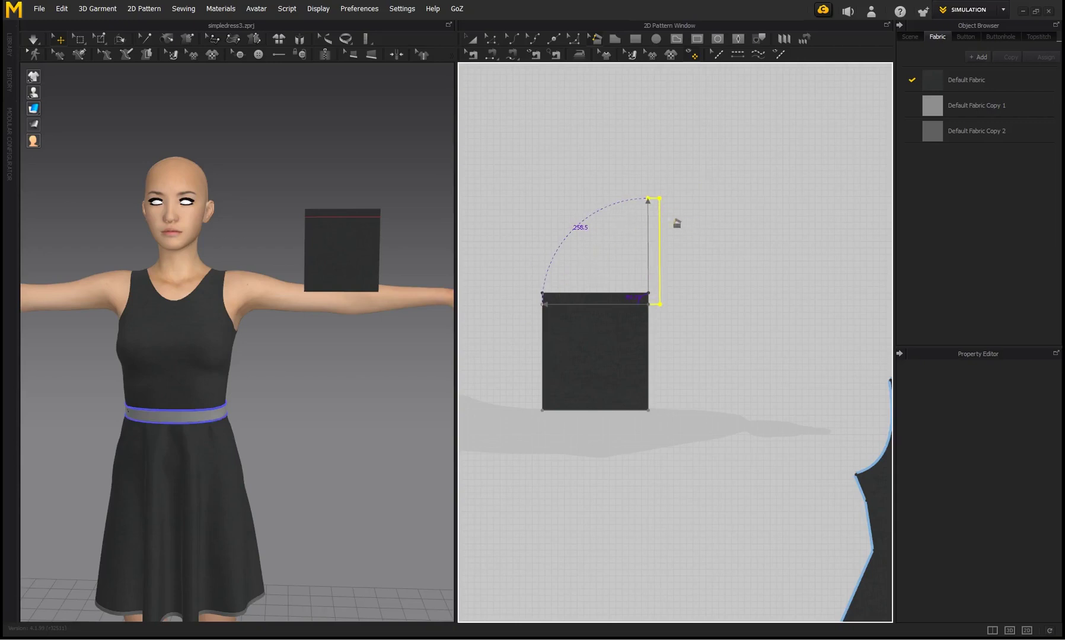
left_click(668, 235)
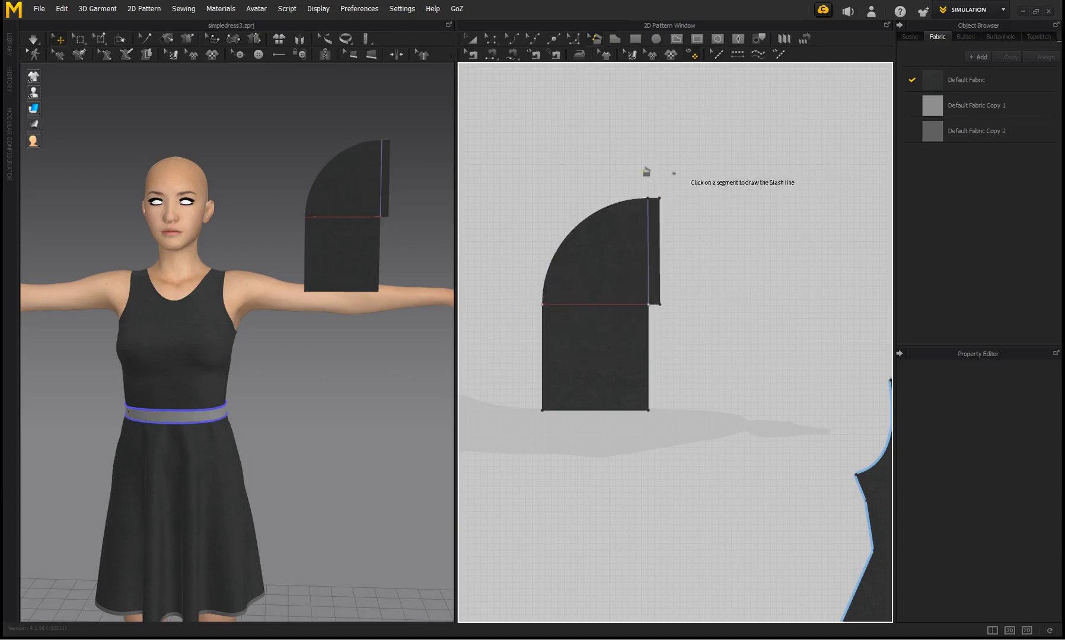
left_click(471, 39)
left_click(598, 264)
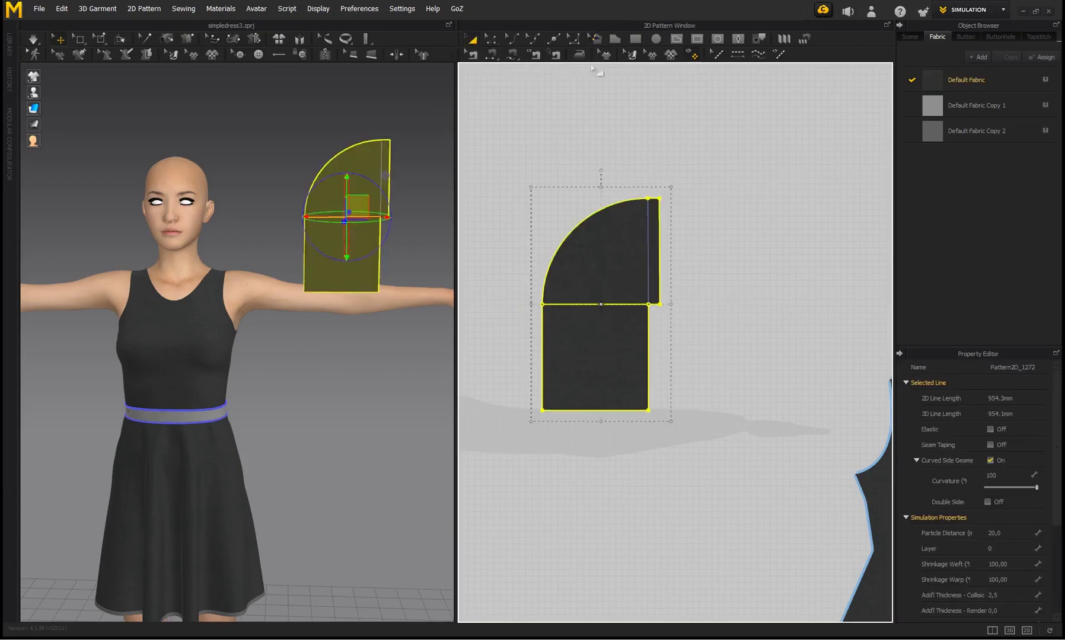
left_click(595, 39)
left_click(710, 208)
left_click(629, 258)
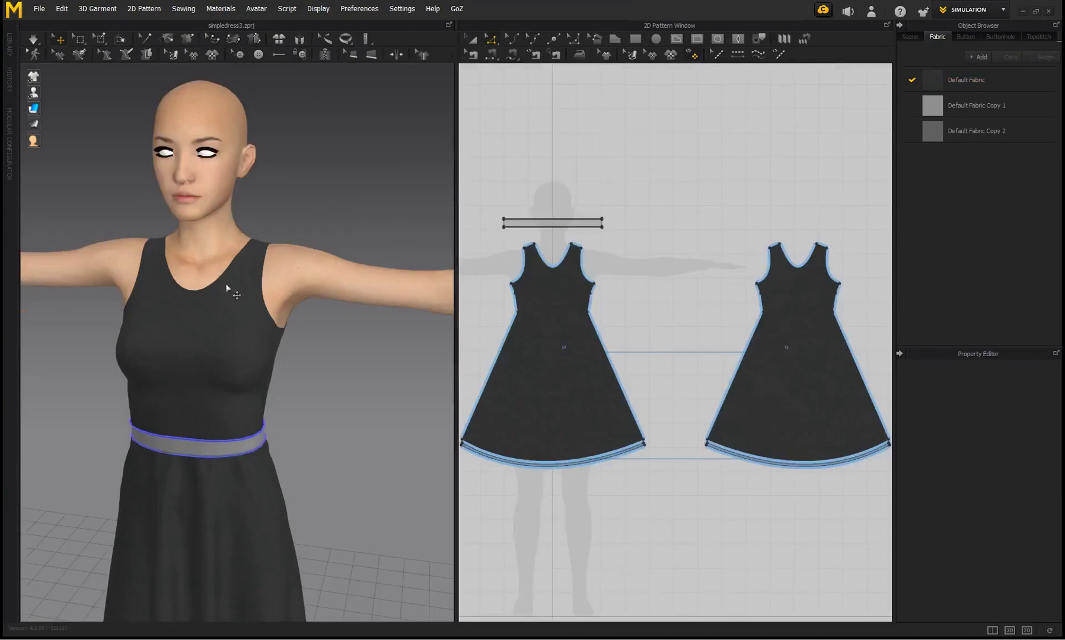
Import UMesh_PM3D_Cylinder3D_1.OBJ as a trim using the Open load type and the cm (DAZ Studio) scale.
left_click(39, 10)
mouse_move(104, 124)
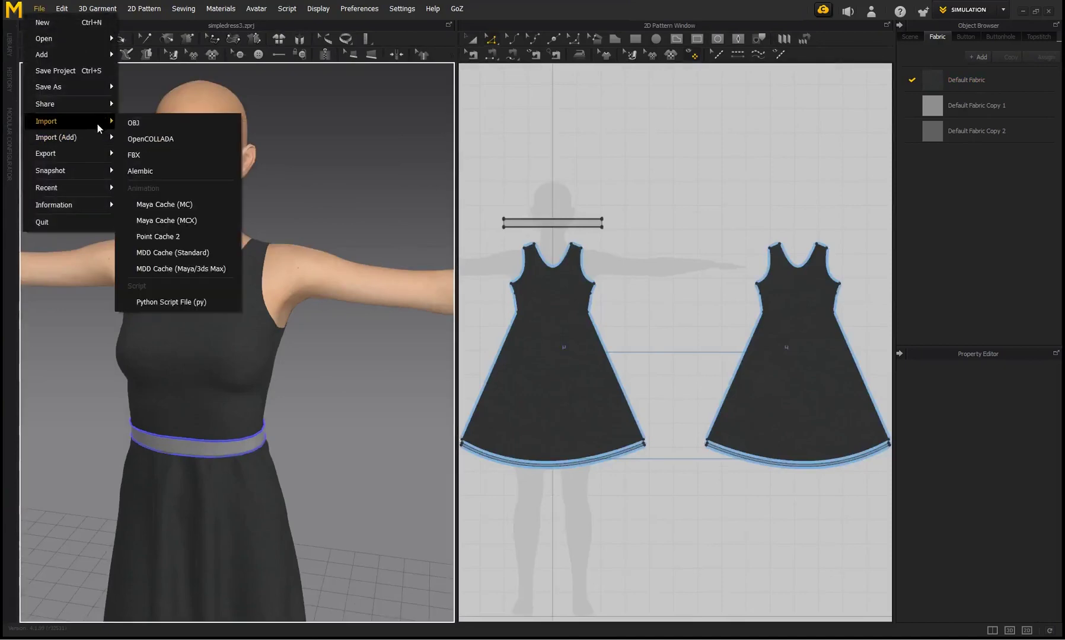
left_click(152, 124)
left_click(374, 89)
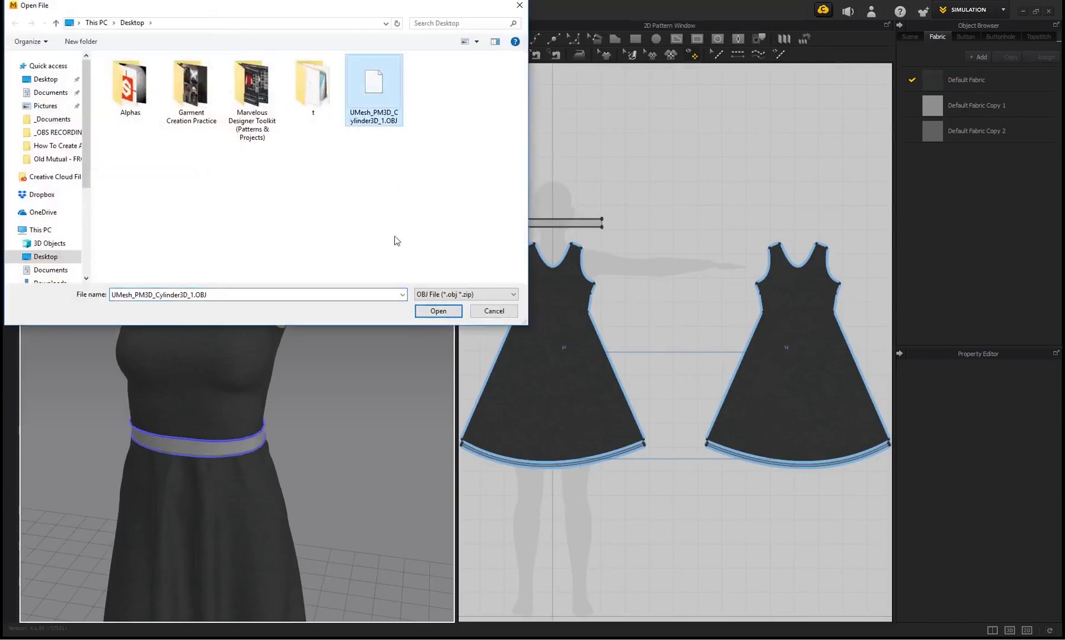
left_click(437, 313)
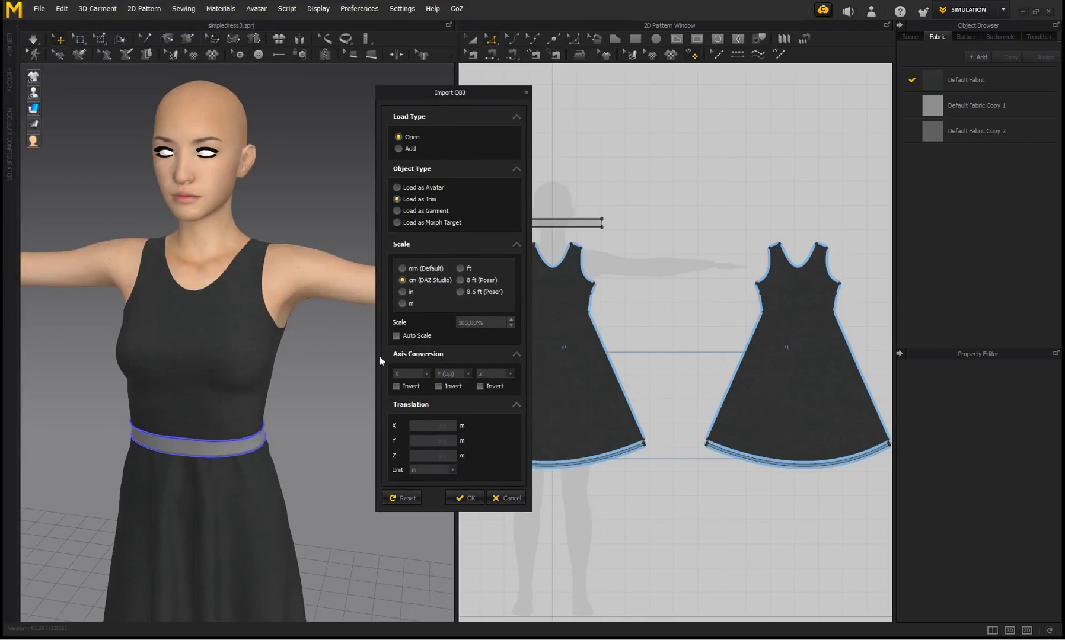
left_click(468, 498)
Move the imported ring trim up from the avatar's feet into the space beside the dress's waist.
scroll(318, 448, "up", 5)
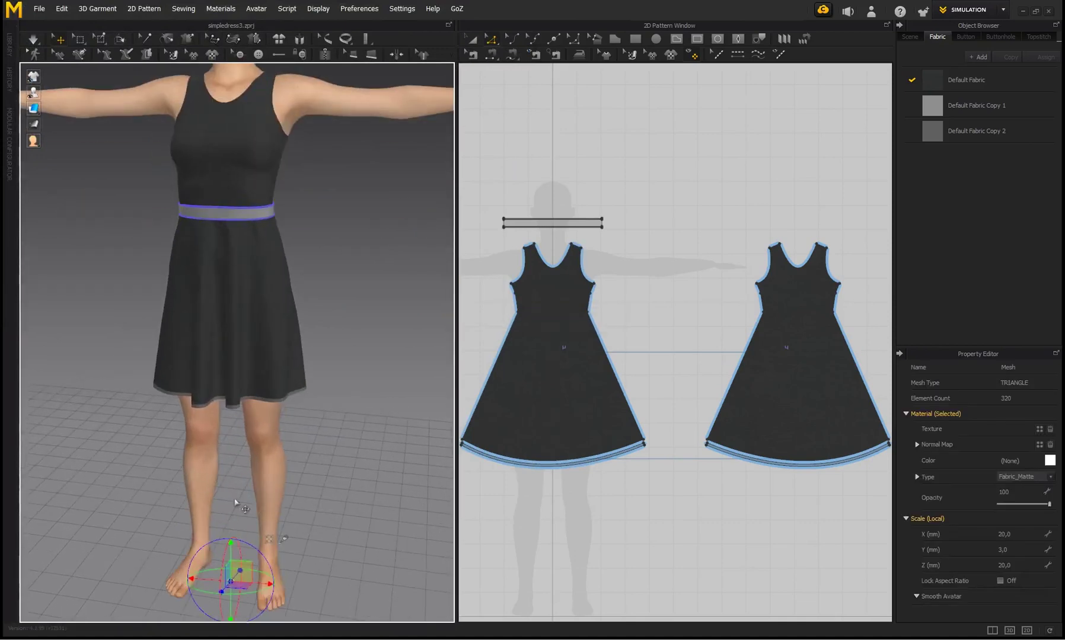
left_click_drag(244, 562, 355, 360)
scroll(379, 406, "up", 3)
right_click_drag(347, 422, 260, 422)
left_click_drag(257, 385, 235, 98)
middle_click_drag(235, 98, 232, 212)
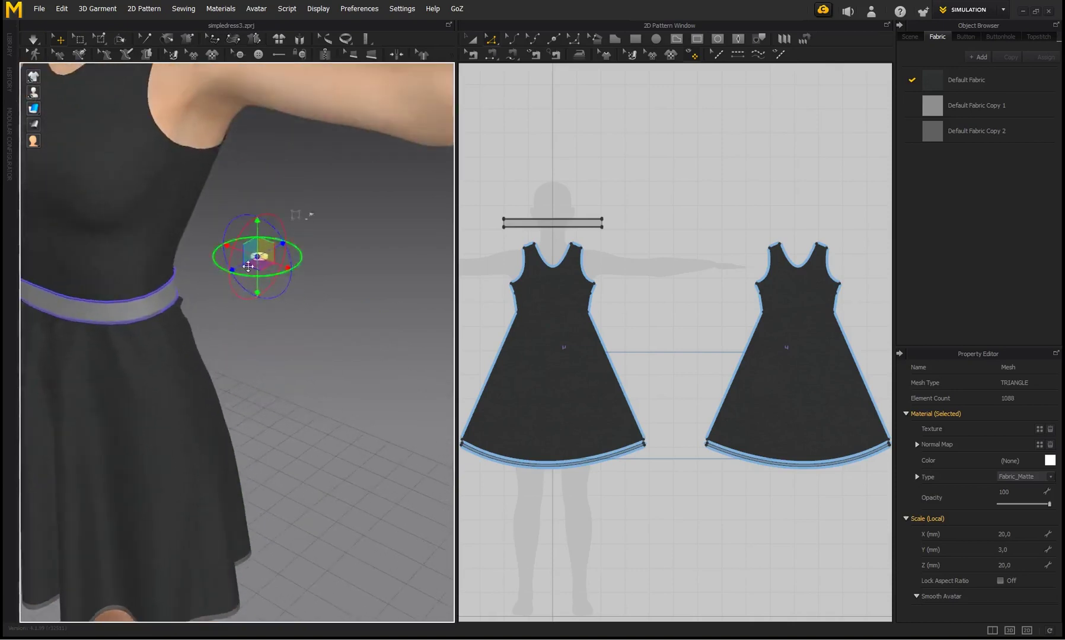
Rotate the small ring trim a quarter turn so it stands upright and shift it closer to the dress.
scroll(257, 233, "up", 3)
middle_click_drag(266, 159, 293, 227)
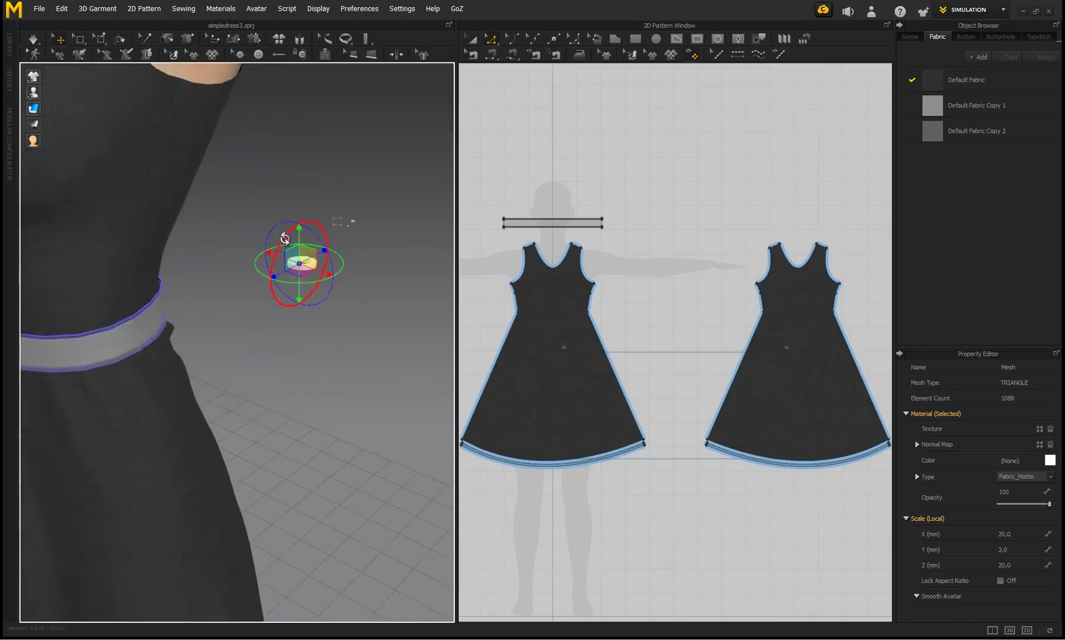
left_click_drag(282, 245, 265, 314)
left_click_drag(319, 269, 266, 241)
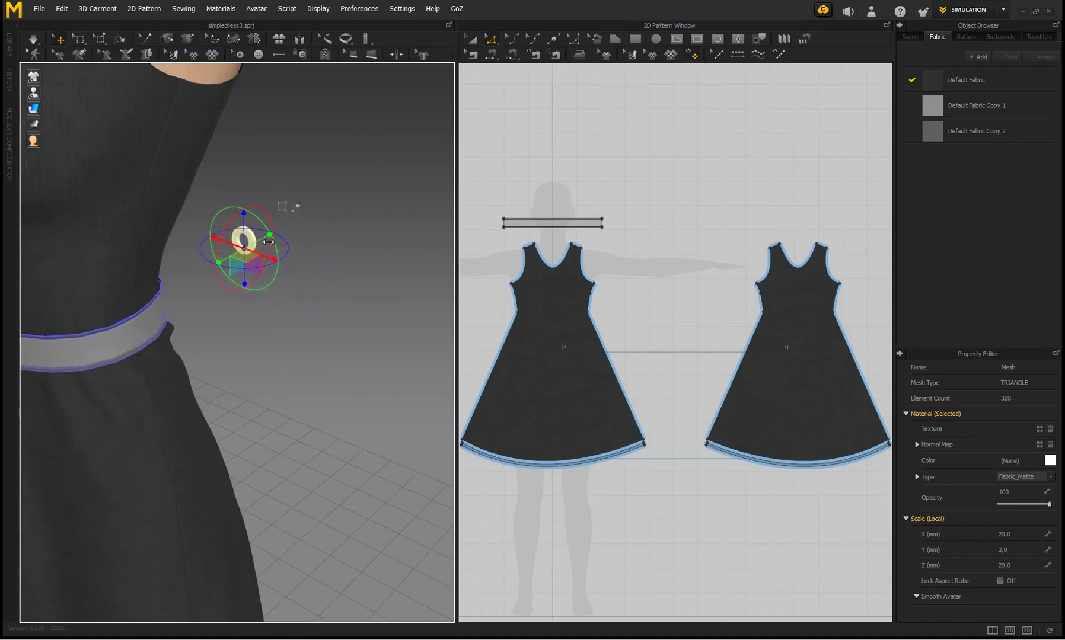
middle_click_drag(256, 329, 329, 421)
scroll(330, 422, "up", 1)
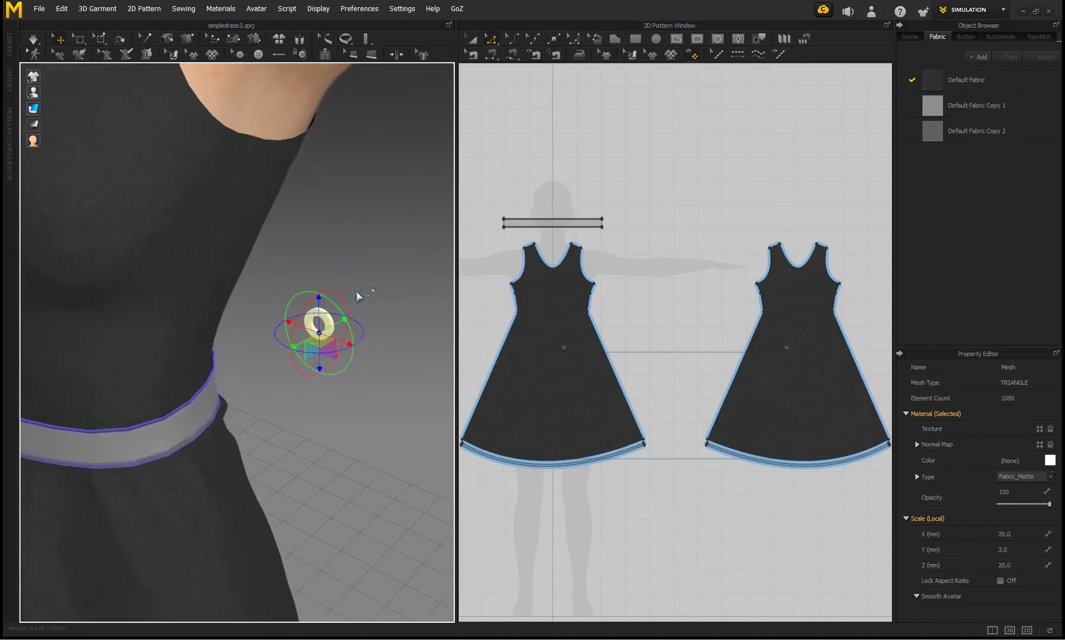
Scale the ring trim up to about 128 mm across and 28 mm thick.
key("s")
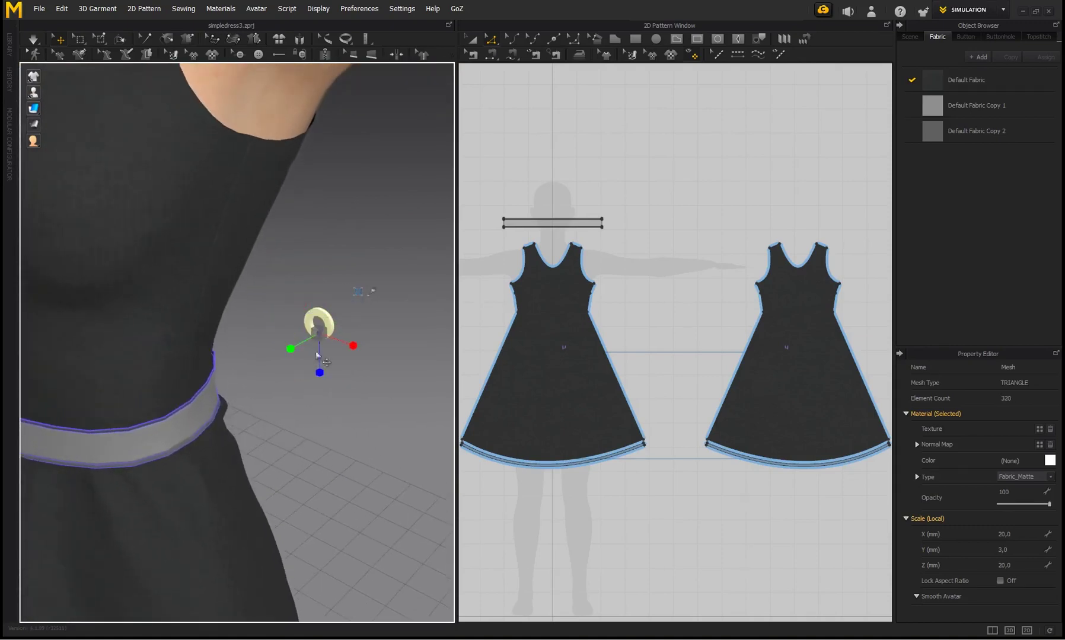
left_click_drag(326, 330, 314, 407)
right_click_drag(338, 403, 302, 393)
left_click_drag(319, 333, 291, 356)
right_click_drag(314, 374, 321, 392)
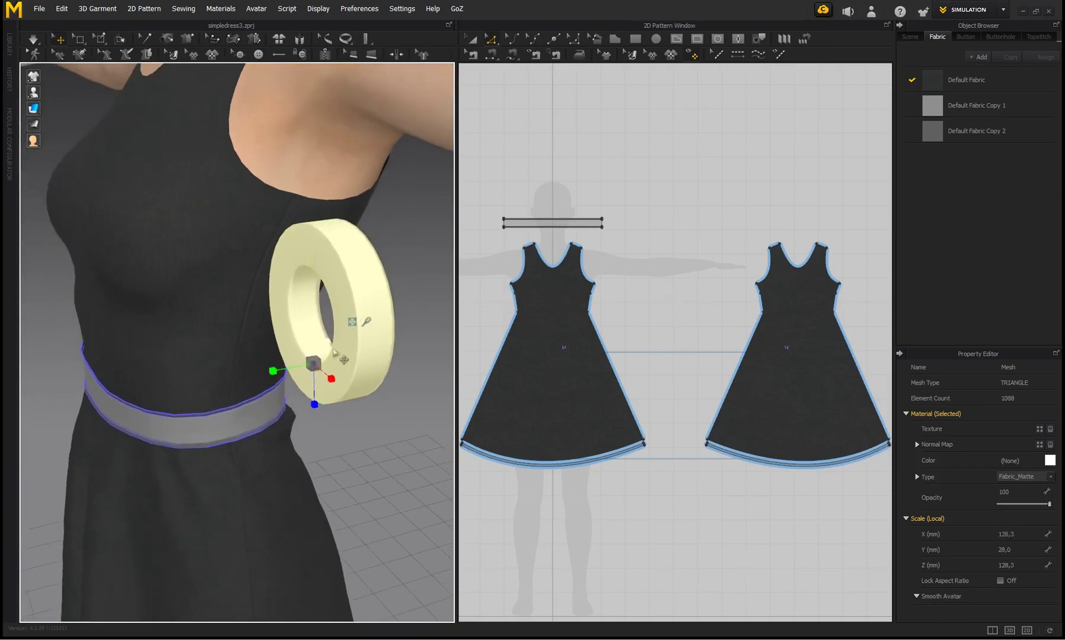
Move the enlarged ring trim from the avatar's side to a position in front of the chest.
left_click_drag(287, 367, 134, 436)
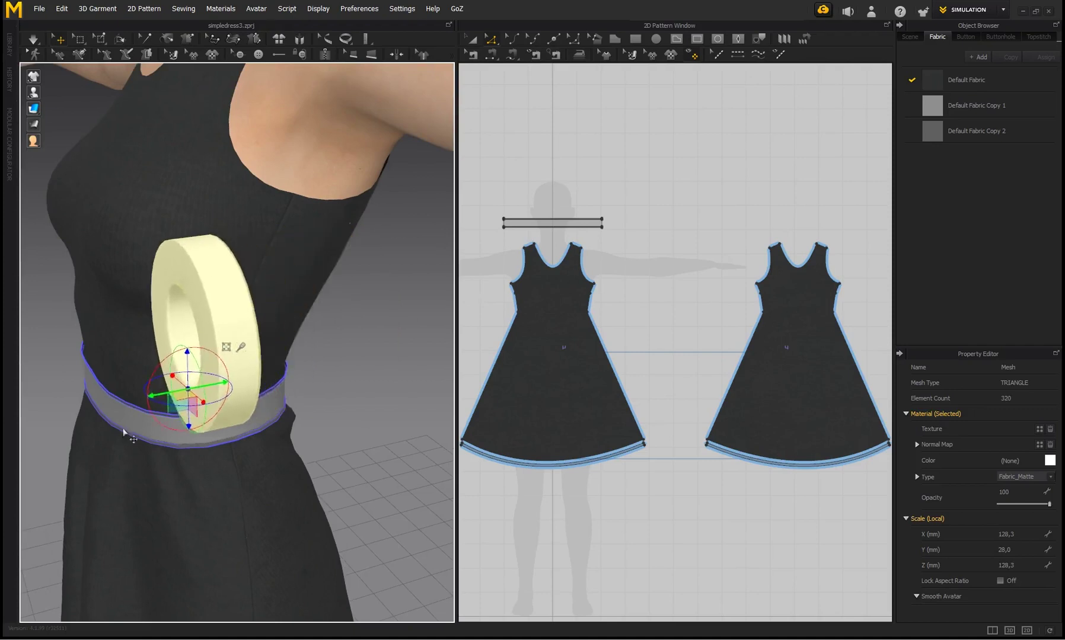
right_click_drag(134, 436, 385, 396)
left_click_drag(412, 405, 266, 393)
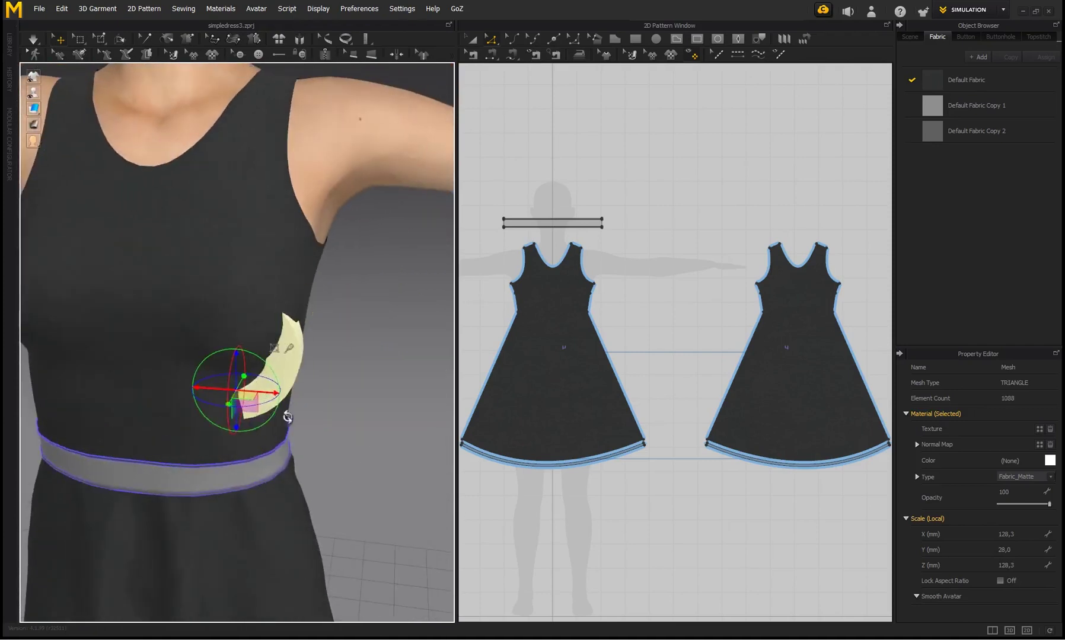
right_click_drag(335, 440, 195, 424)
left_click_drag(315, 329, 295, 188)
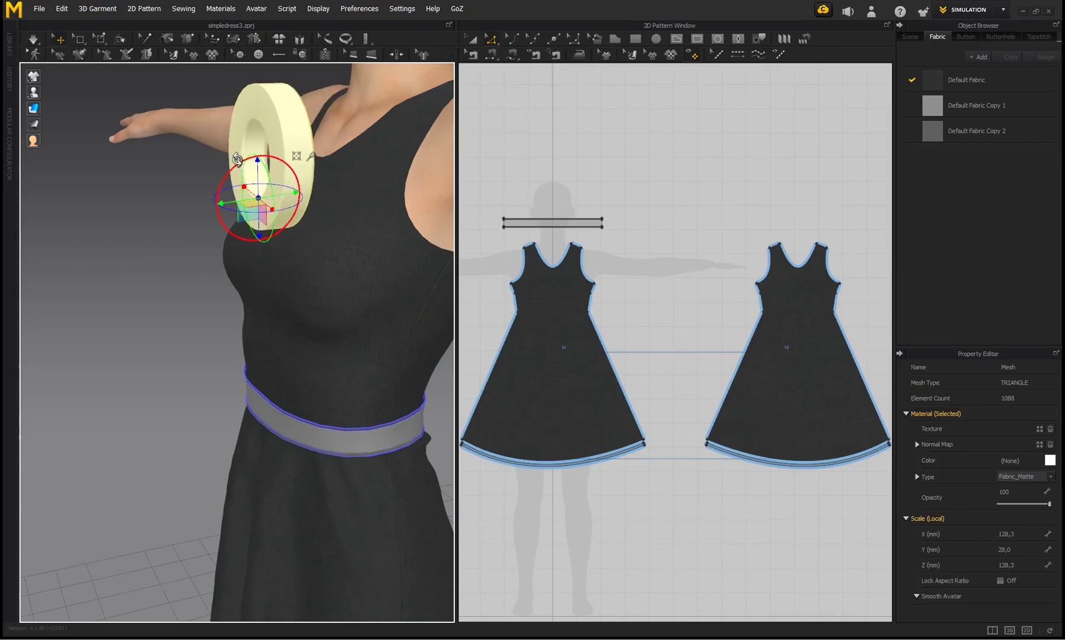
Tilt the ring trim to follow the slope of the chest and slide it across the front of the bodice.
left_click_drag(237, 160, 283, 167)
right_click_drag(233, 173, 293, 216)
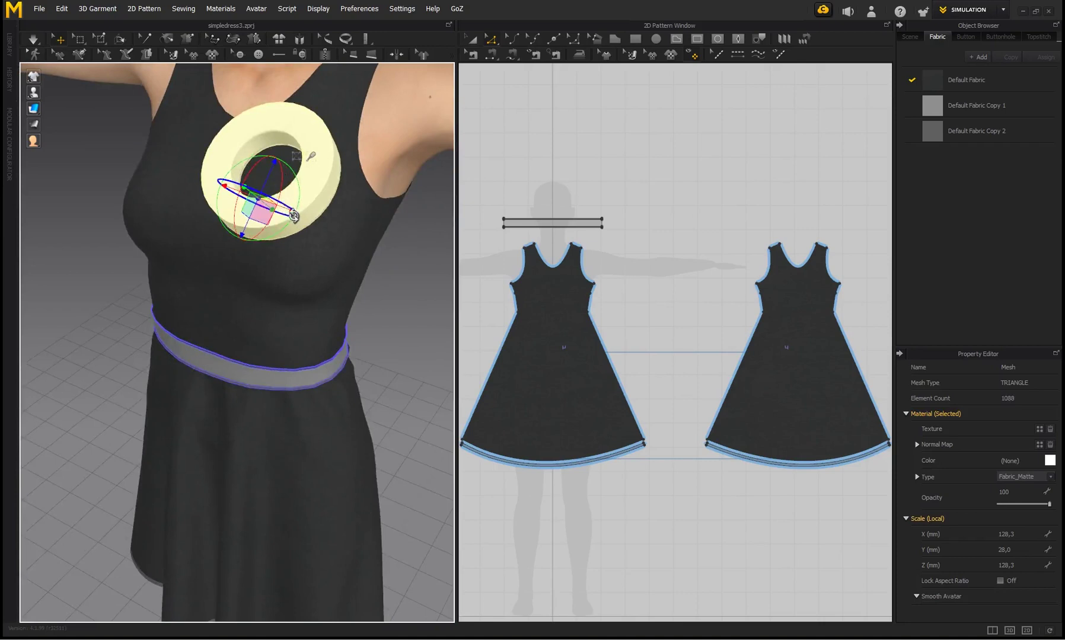
left_click_drag(285, 211, 243, 199)
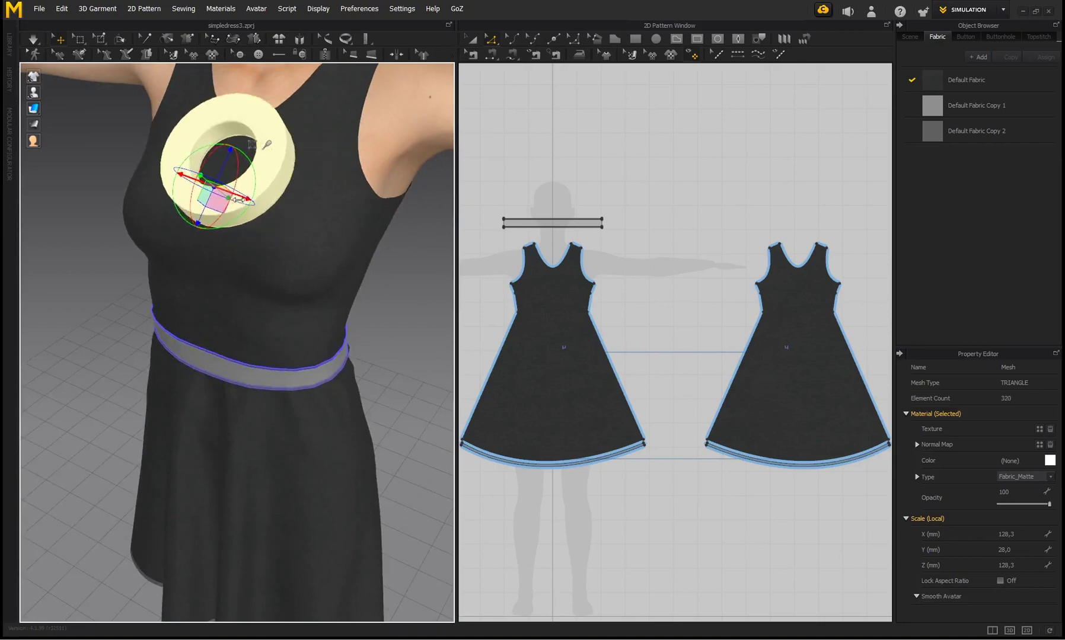
right_click_drag(296, 193, 266, 162)
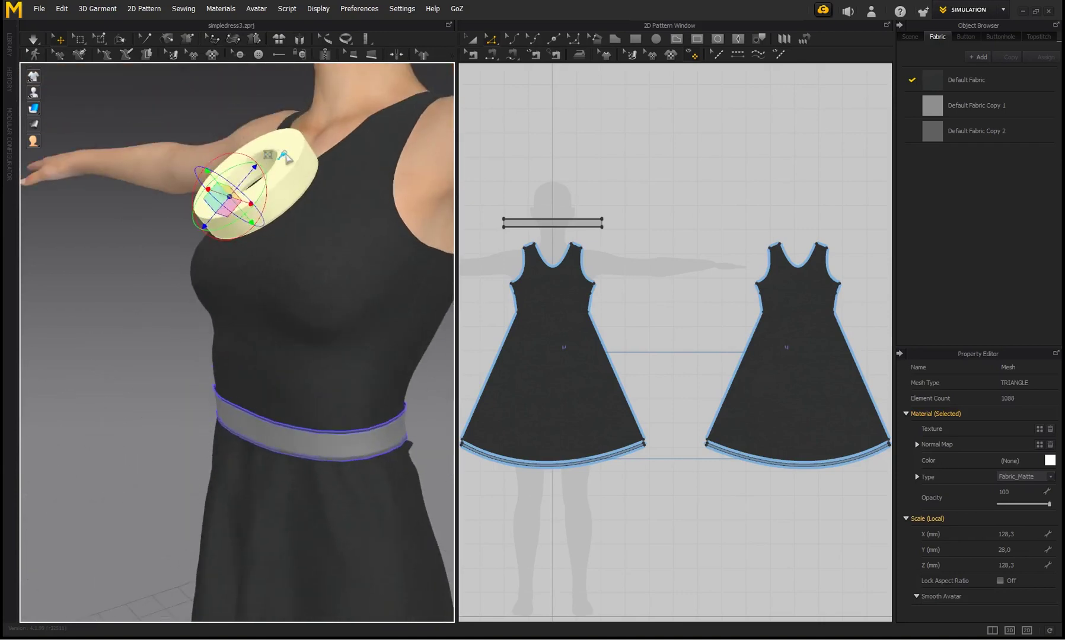
Try to copy and paste the ring trim and place the duplicate on the front of the dress.
key("ctrl+c")
key("ctrl+v")
right_click_drag(295, 199, 347, 147)
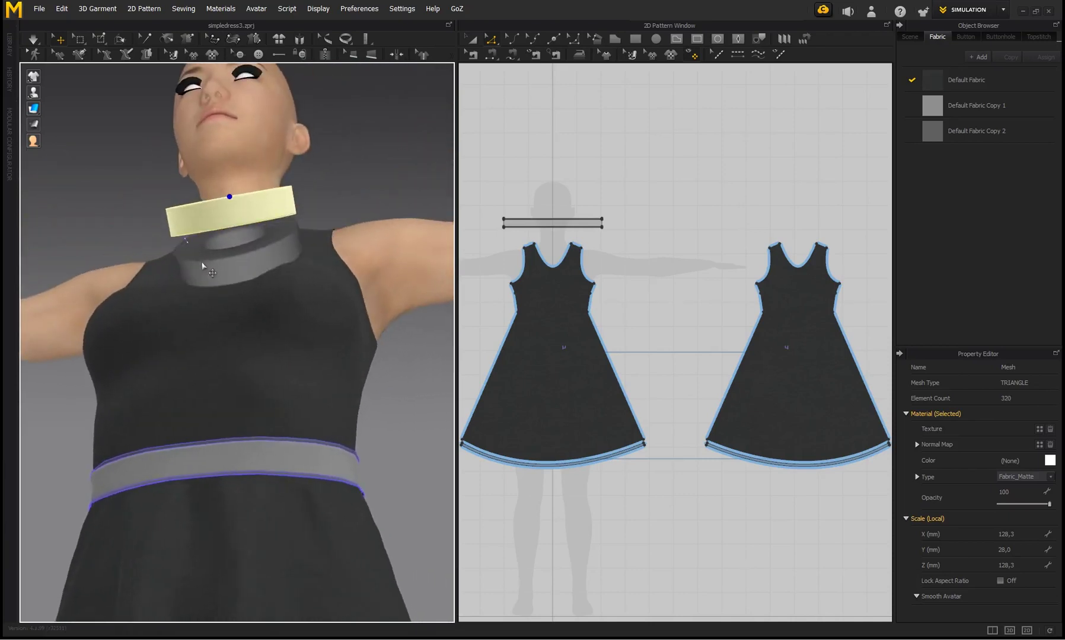
left_click_drag(202, 263, 108, 321)
left_click_drag(246, 274, 242, 269)
right_click_drag(344, 209, 306, 334)
Simulate the garment, pull on the dress, and move the ring trim toward the avatar's left side of the chest.
left_click(35, 40)
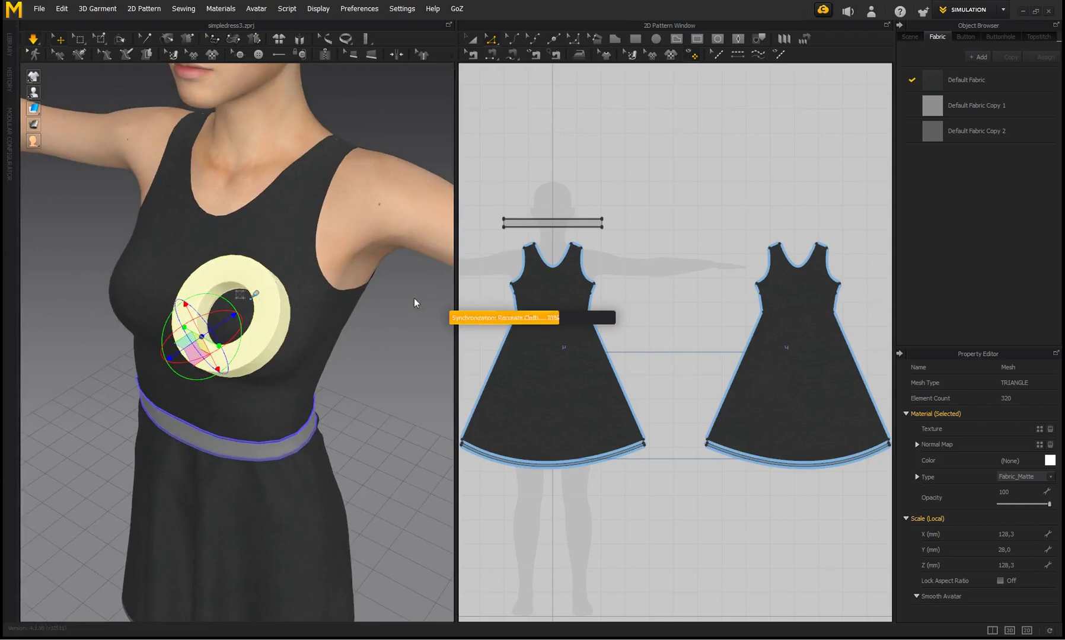
right_click_drag(364, 364, 415, 344)
left_click_drag(253, 388, 431, 436)
left_click_drag(214, 323, 345, 295)
right_click_drag(353, 389, 274, 427)
left_click(142, 412)
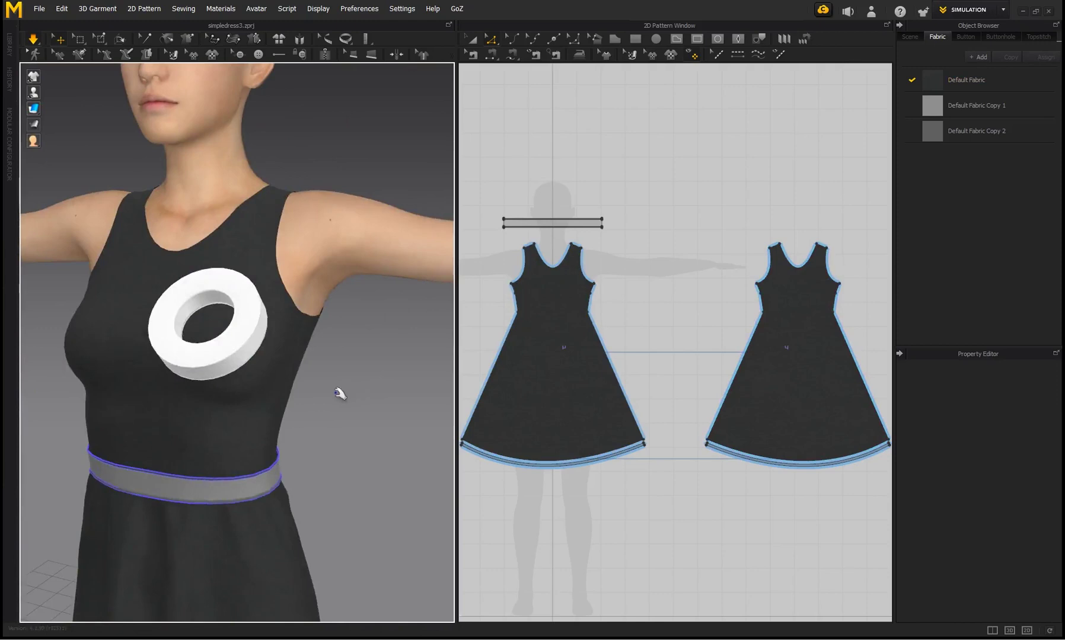
scroll(341, 394, "down", 6)
scroll(351, 360, "down", 1)
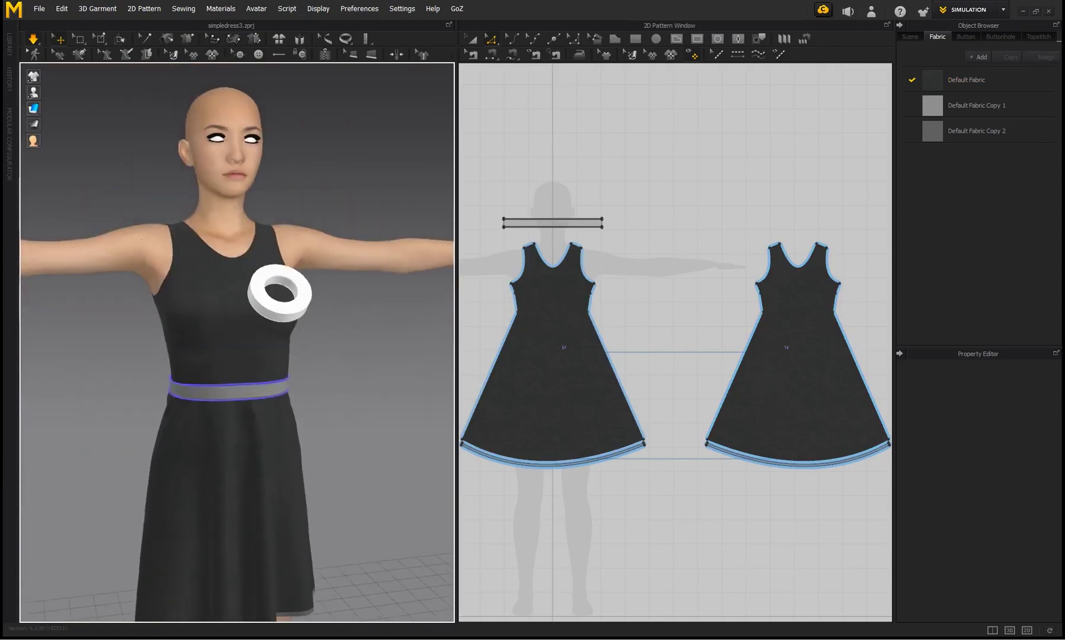
scroll(293, 273, "up", 4)
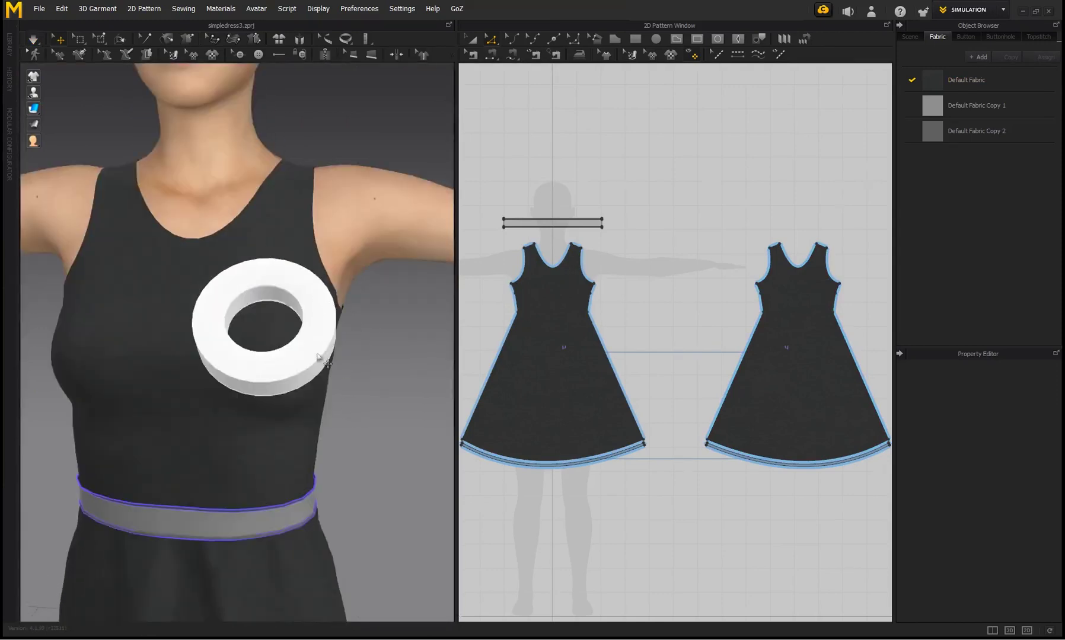
Set the ring trim's local Y scale to 128 mm.
left_click(326, 334)
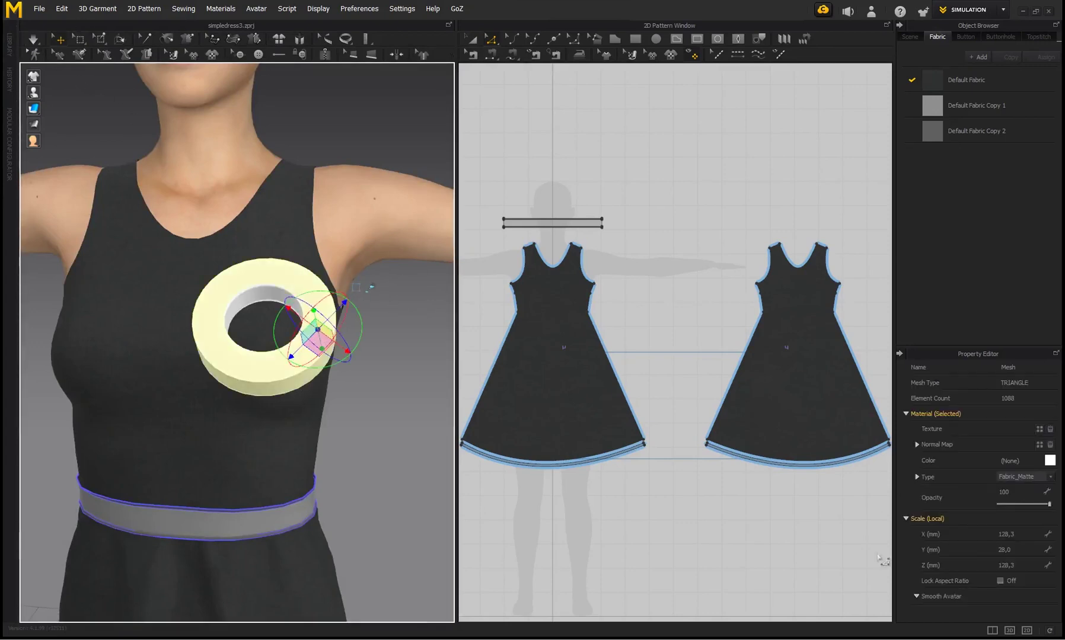
left_click(1008, 535)
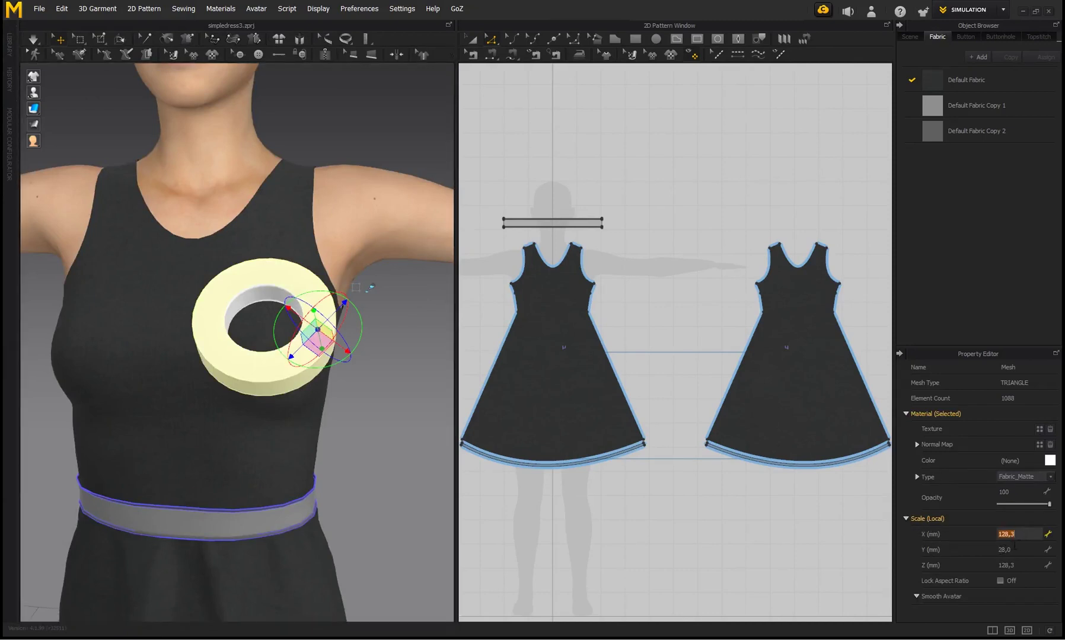
left_click(1017, 549)
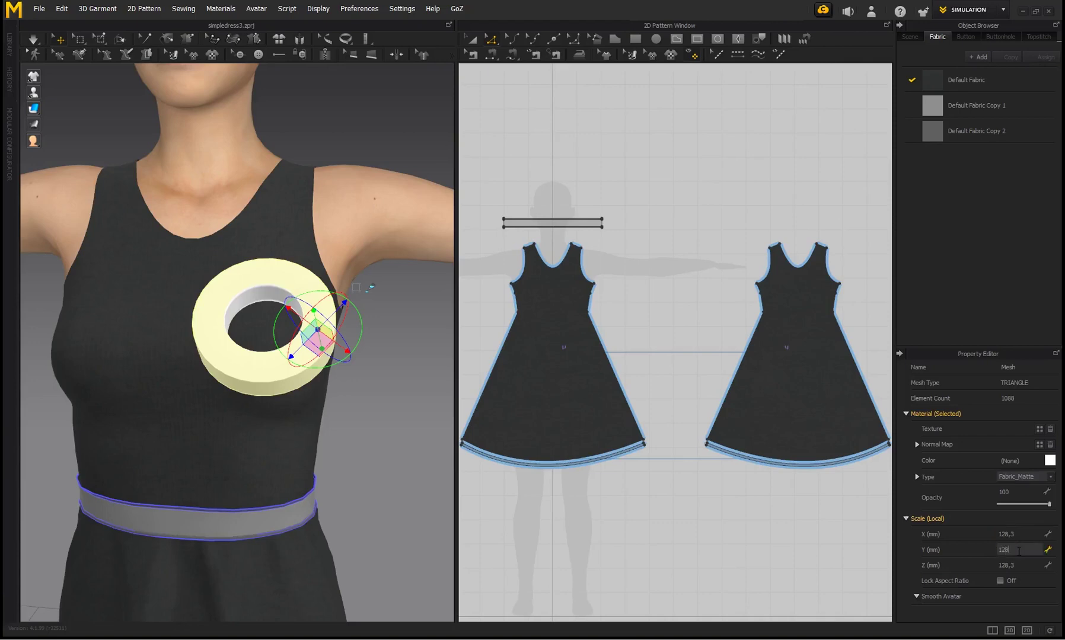
type("128")
key("Return")
Undo the ring trim's Y scale change.
right_click_drag(382, 407, 300, 331)
key("ctrl+z")
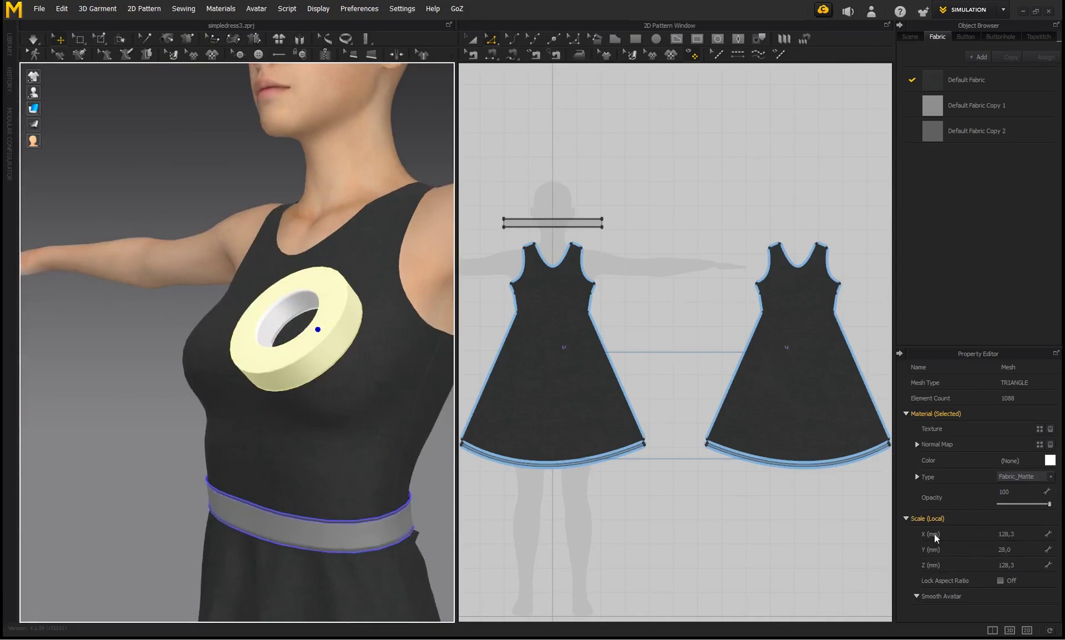
right_click_drag(231, 401, 313, 411)
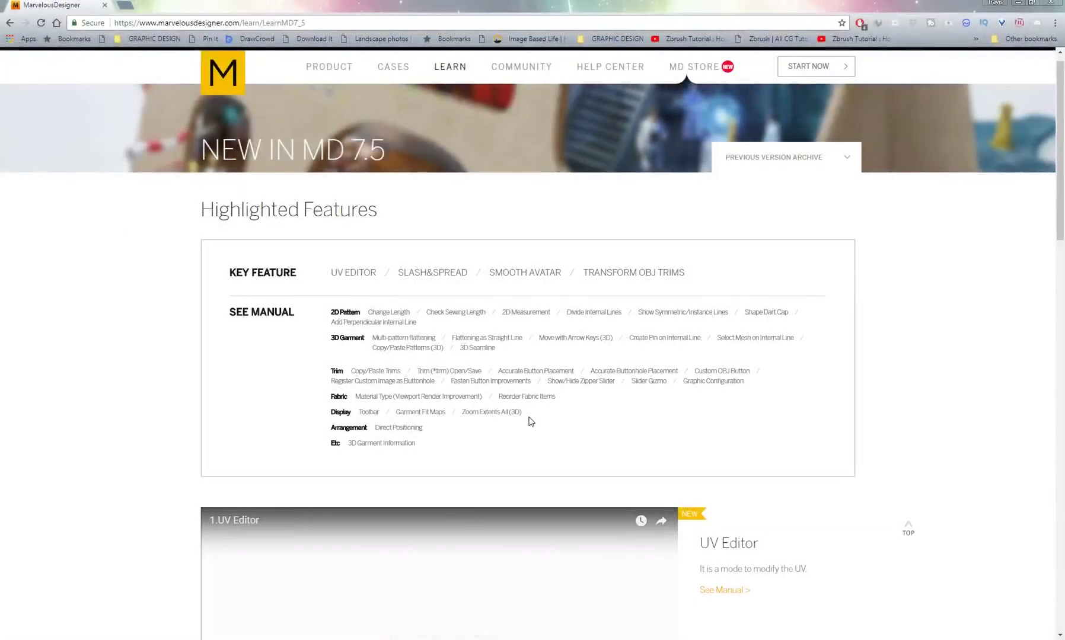